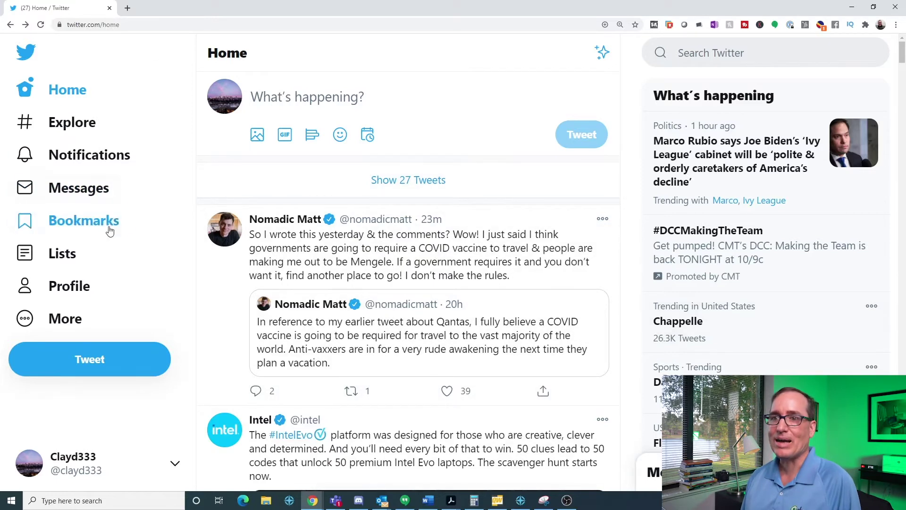
In a new tab, Google 'twitter advanced search' and open Twitter's Advanced Search page
left_click(129, 10)
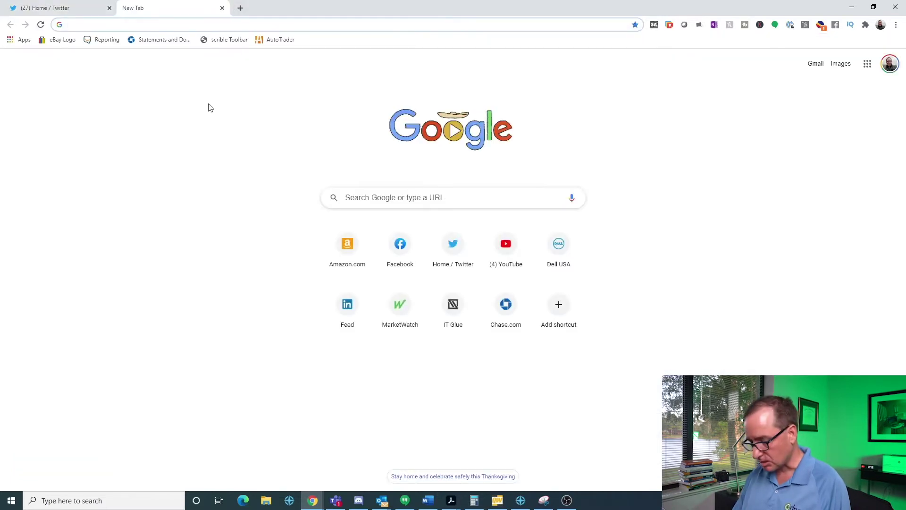
type("twi")
key("Down")
key("Return")
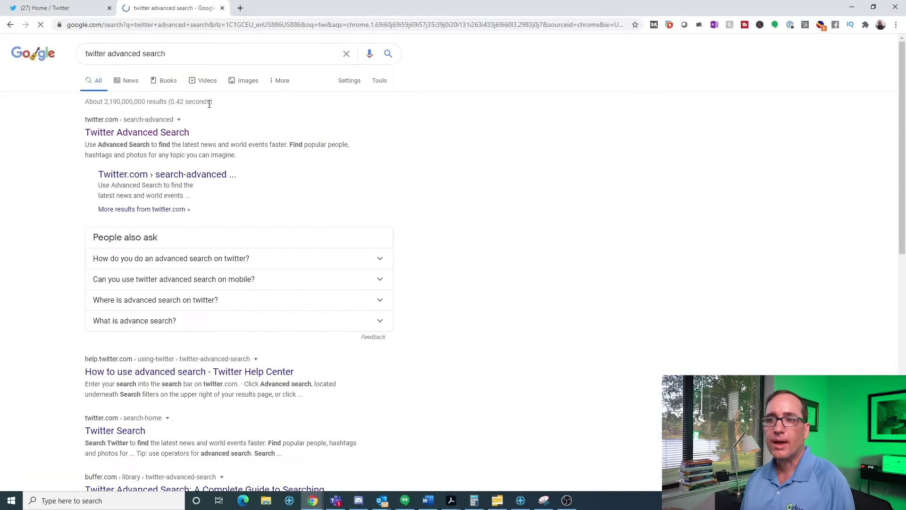
left_click(143, 136)
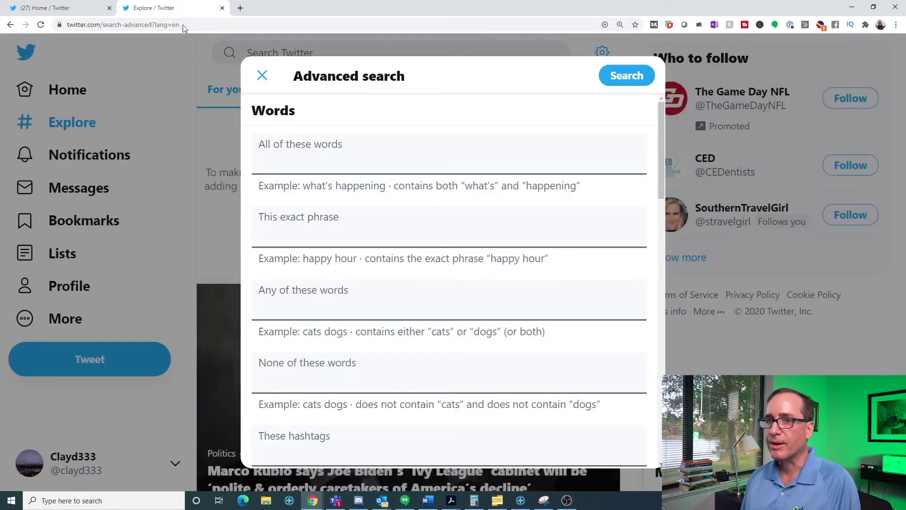
From the Twitter home timeline, search for 'test' and bring up the Advanced search form
left_click(69, 9)
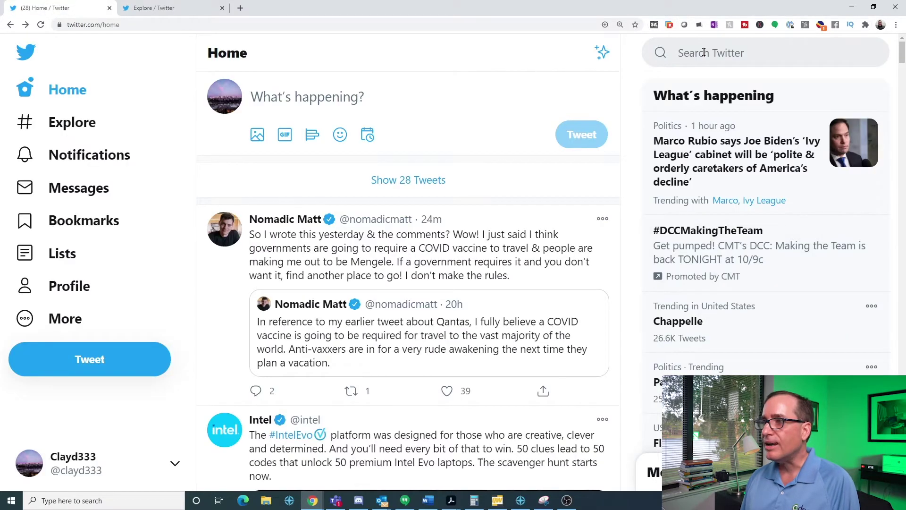
left_click(705, 54)
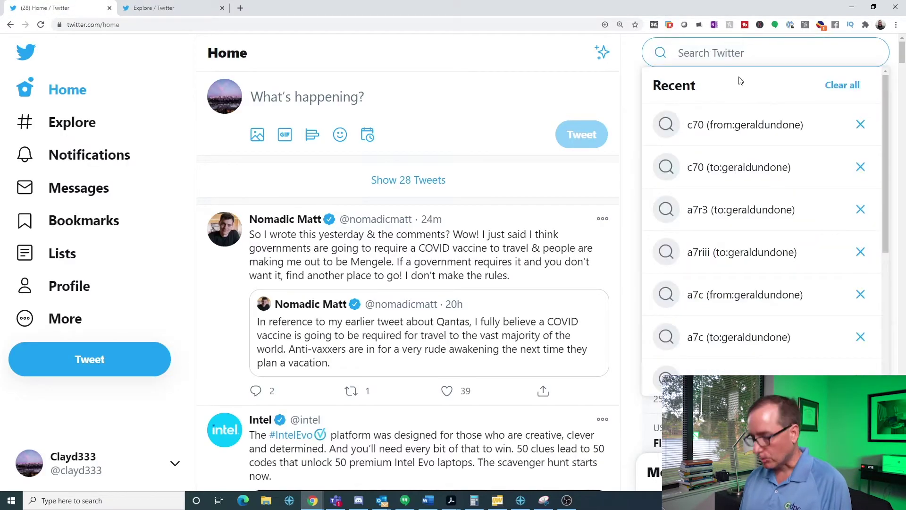
type("test")
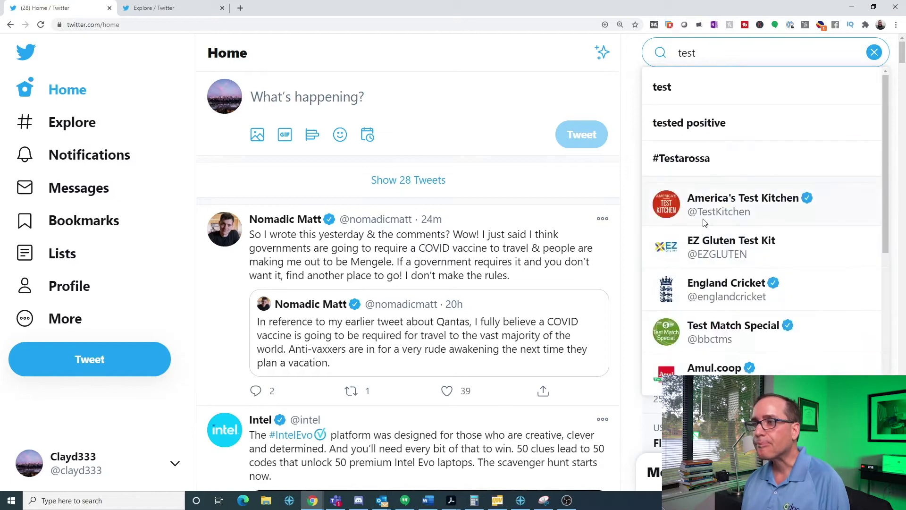
key("Return")
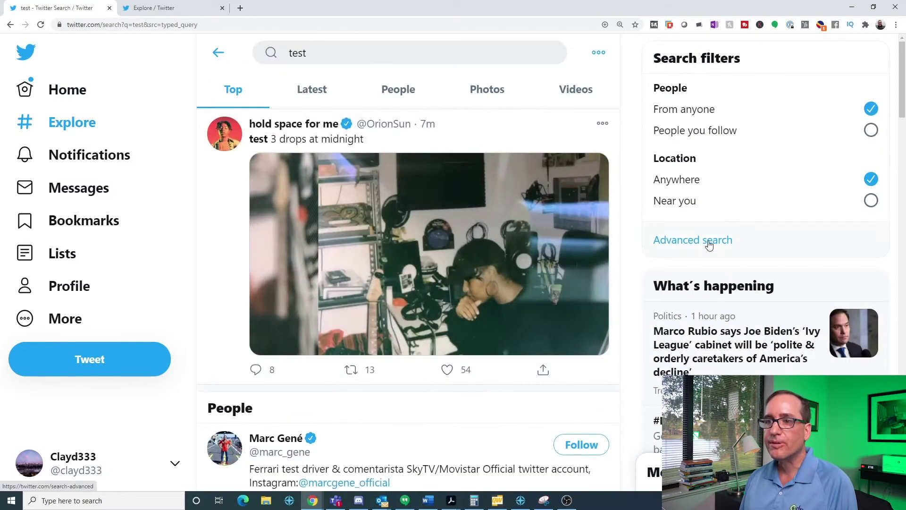
left_click(710, 245)
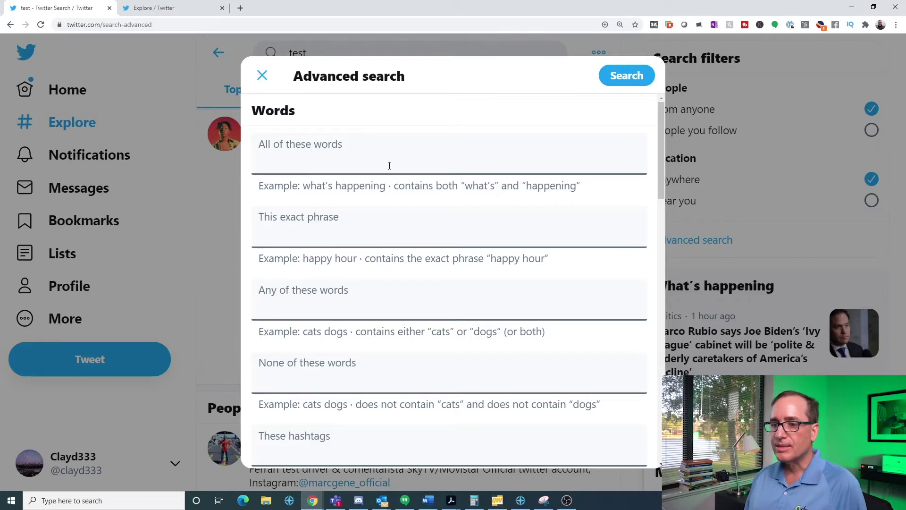
scroll(405, 222, "down", 1)
scroll(405, 222, "up", 1)
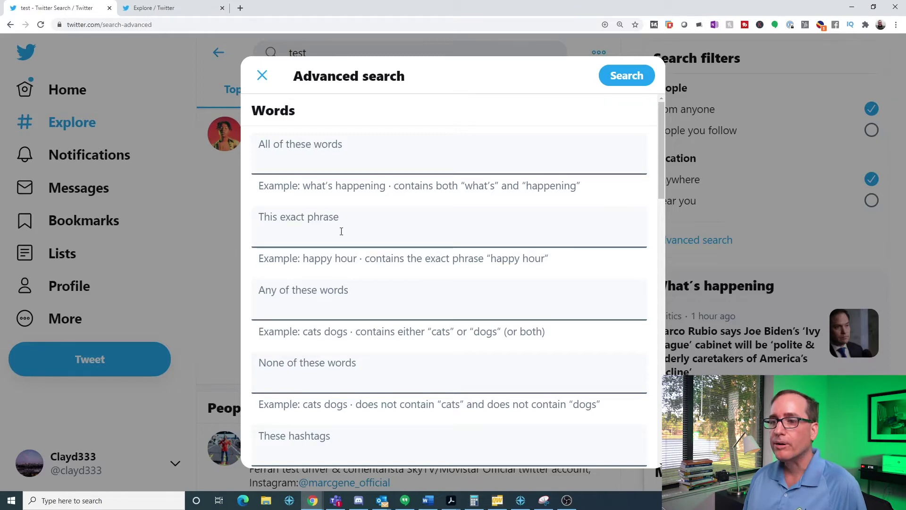
scroll(341, 232, "down", 2)
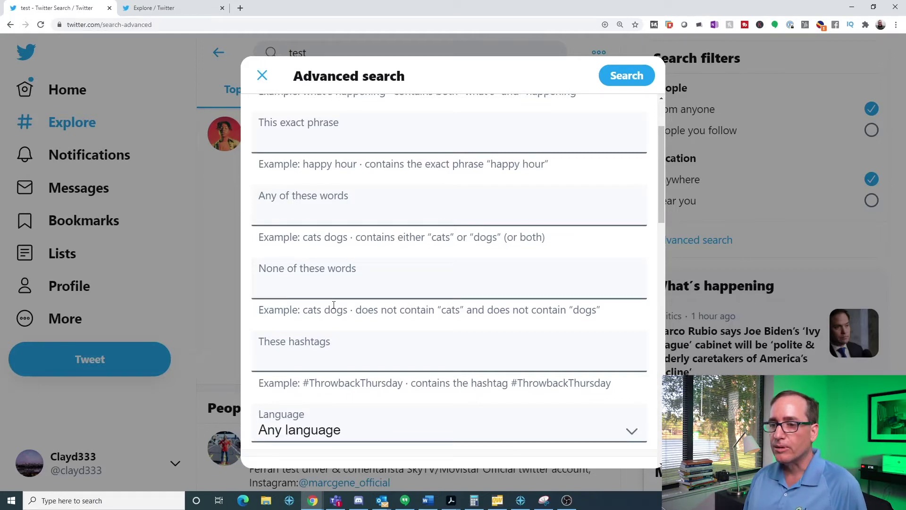
scroll(364, 348, "down", 2)
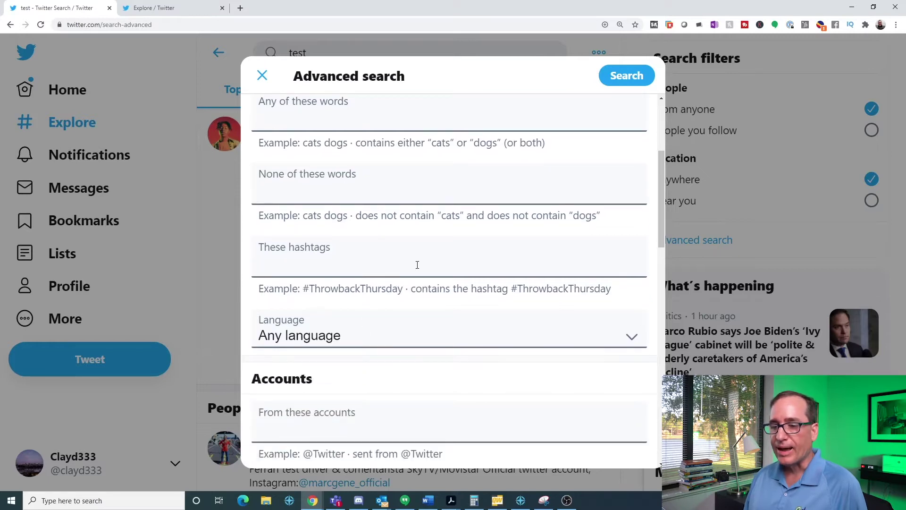
scroll(404, 283, "down", 4)
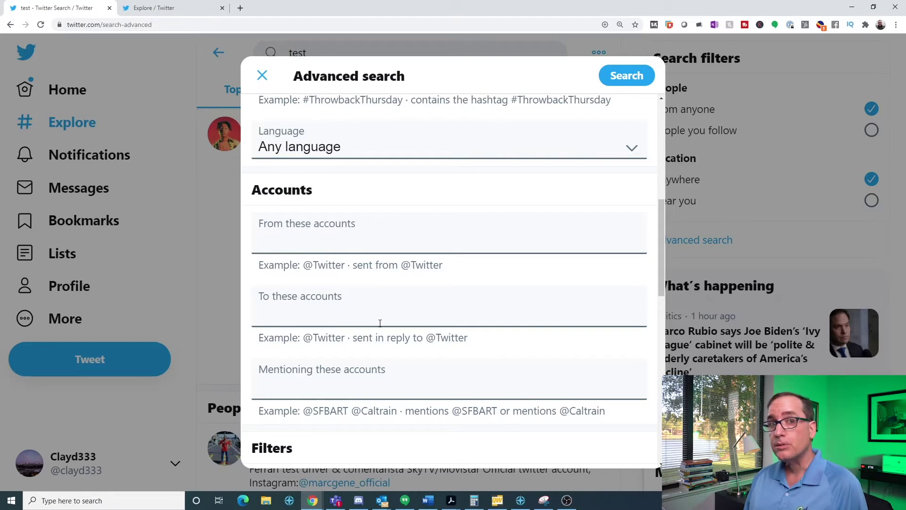
scroll(403, 333, "down", 2)
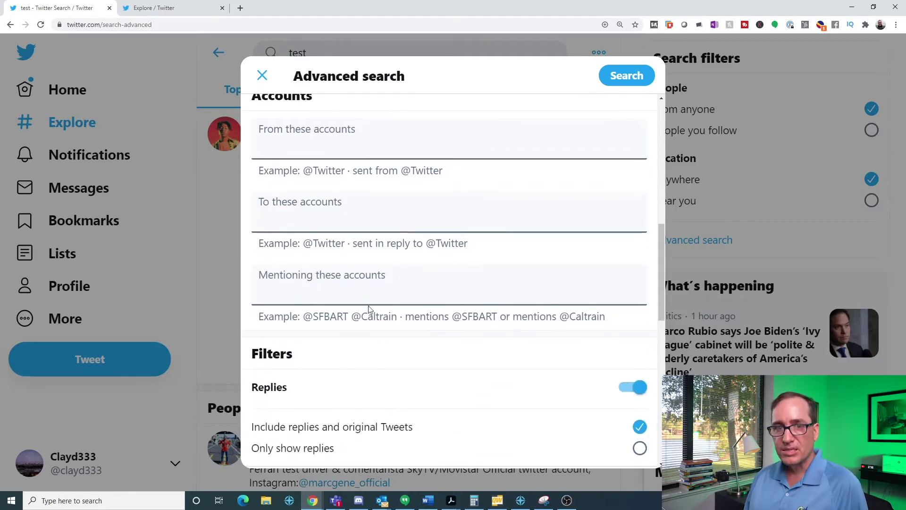
scroll(458, 320, "up", 2)
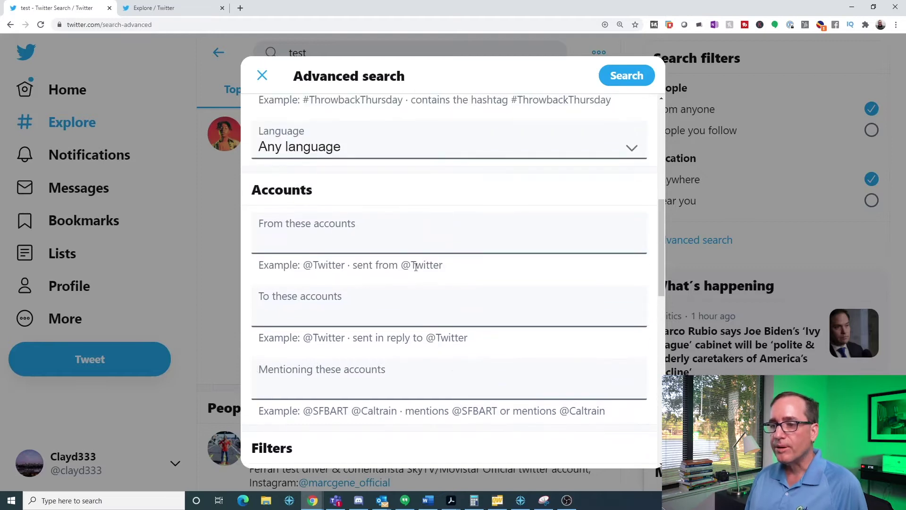
scroll(396, 371, "down", 1)
scroll(424, 325, "down", 4)
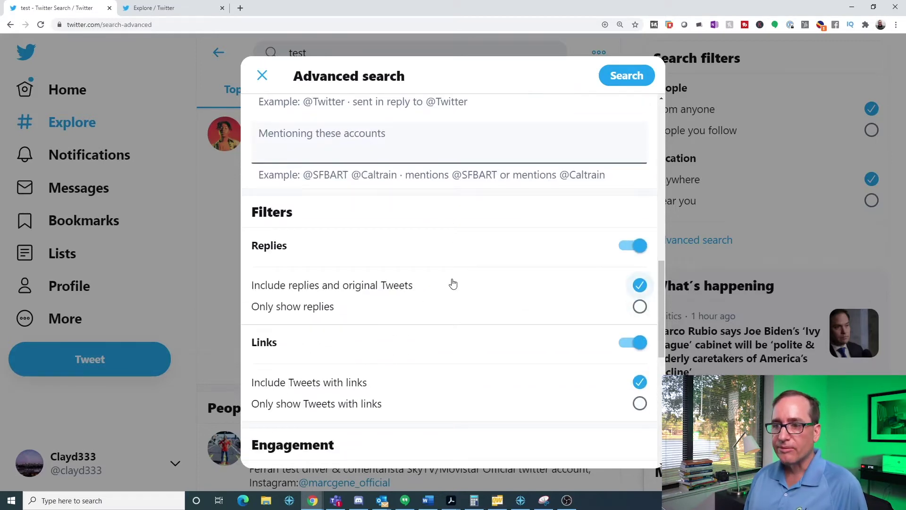
scroll(452, 283, "down", 2)
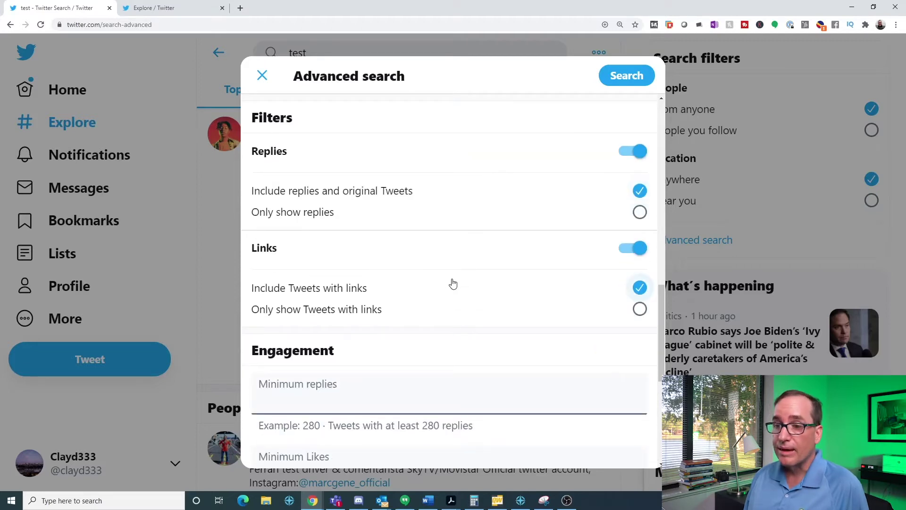
scroll(452, 283, "down", 4)
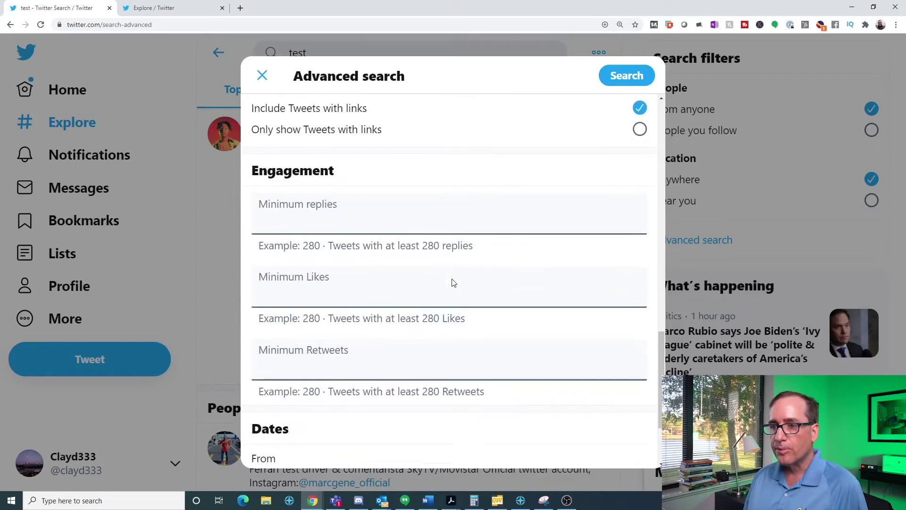
scroll(454, 281, "down", 1)
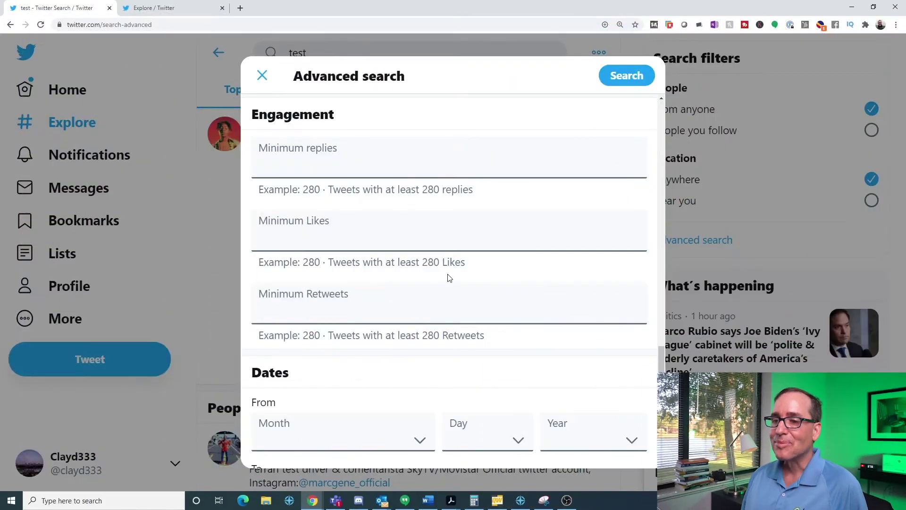
scroll(421, 277, "down", 2)
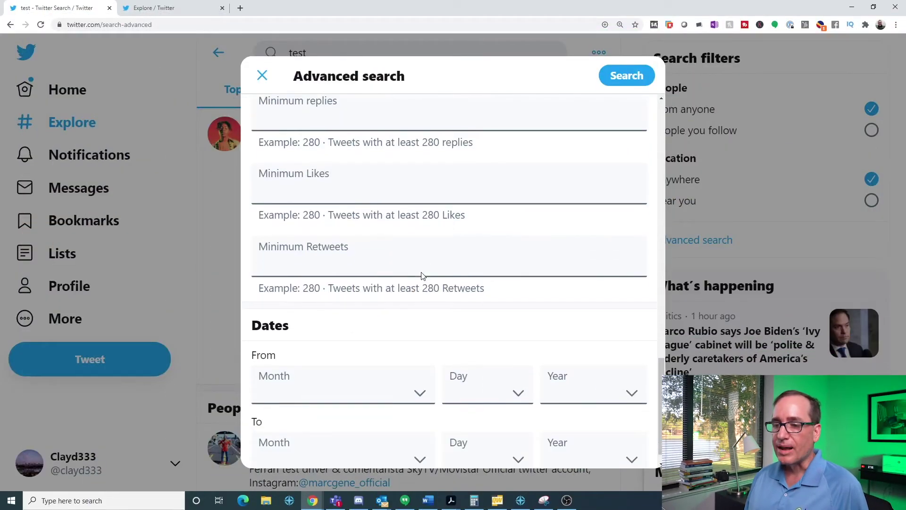
scroll(305, 386, "up", 10)
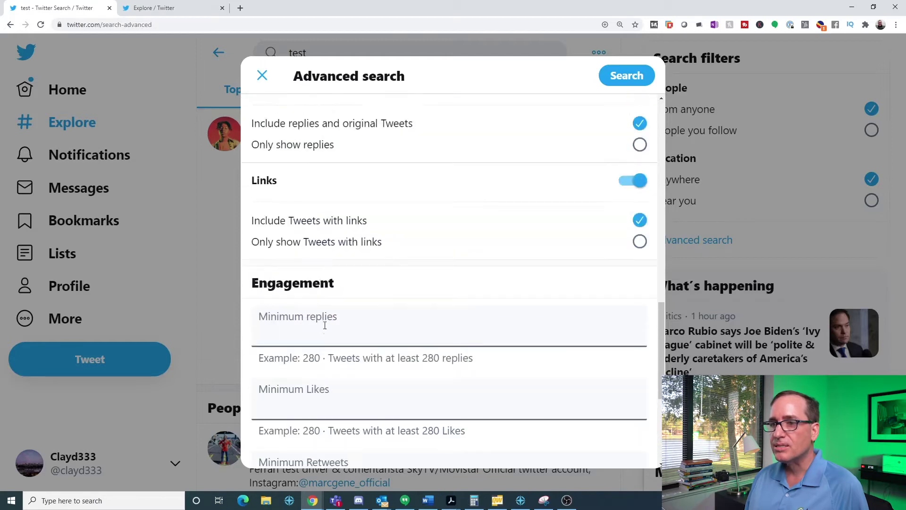
scroll(311, 293, "up", 10)
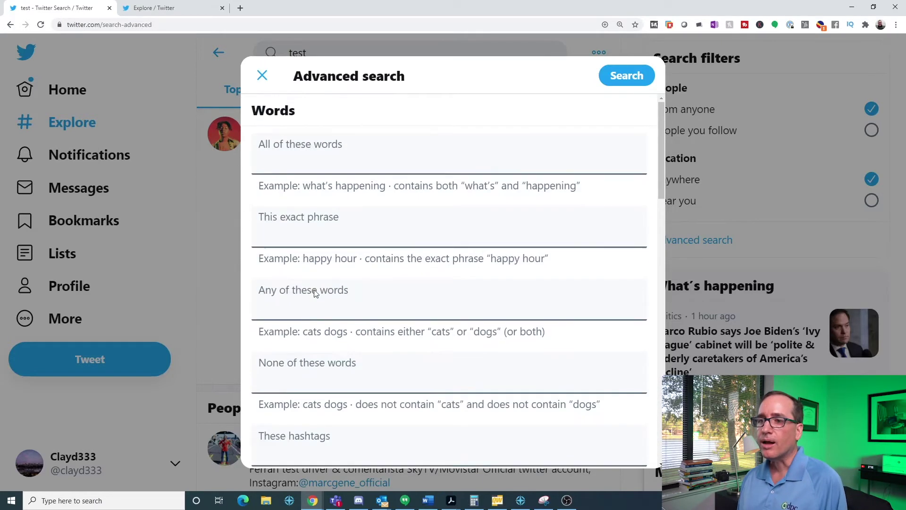
left_click(344, 237)
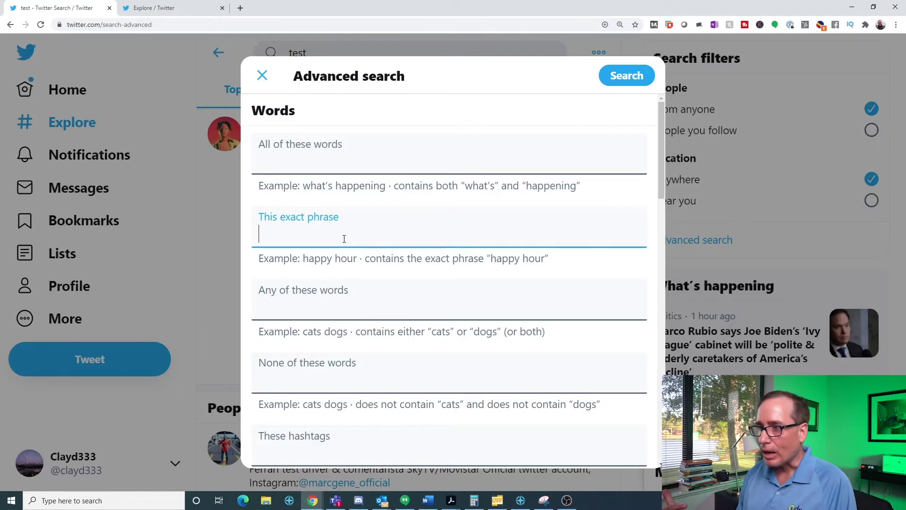
type("pad")
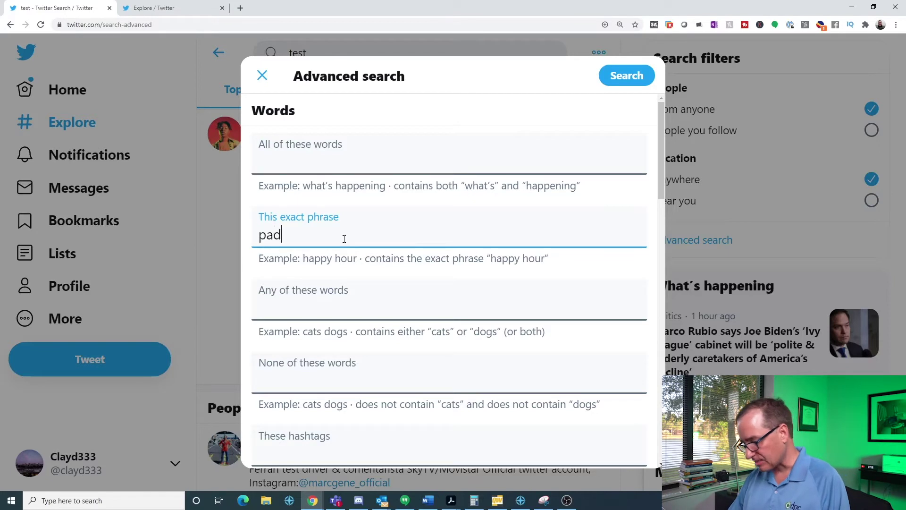
type("dock pass")
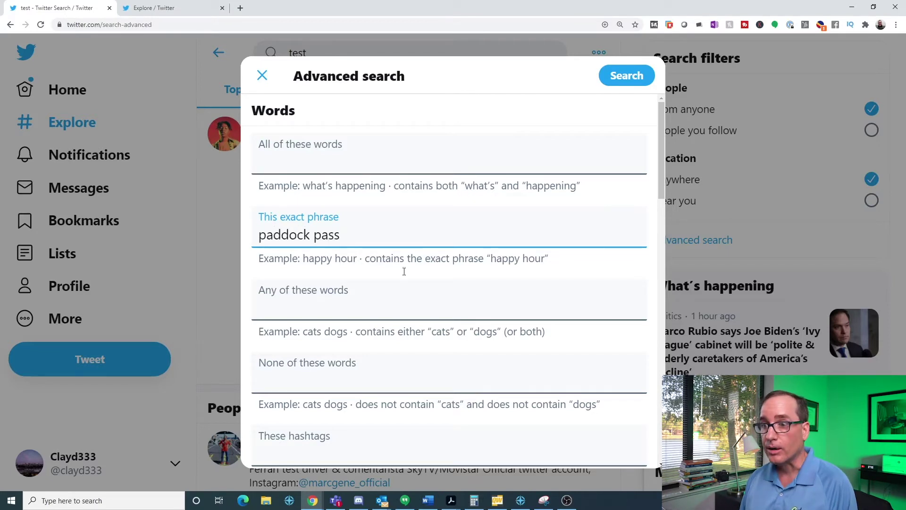
scroll(404, 272, "down", 2)
scroll(399, 302, "down", 6)
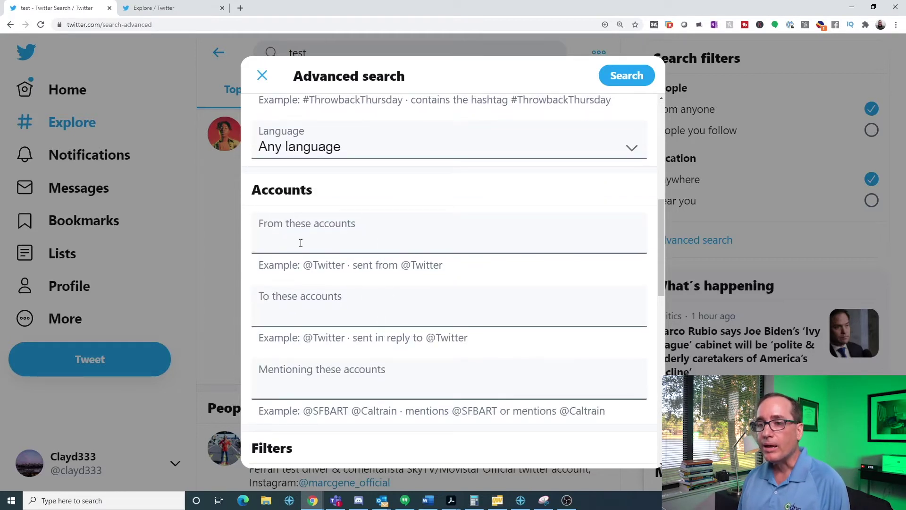
left_click(305, 231)
type("@")
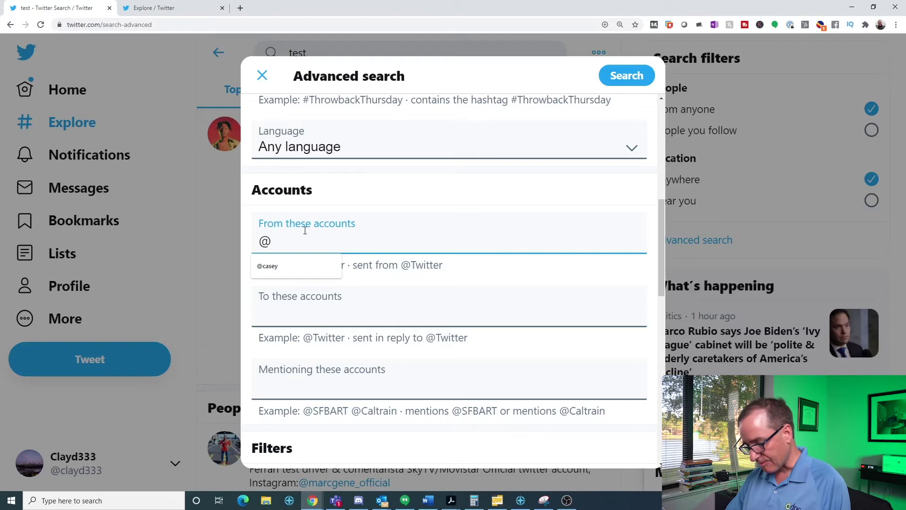
type("f1")
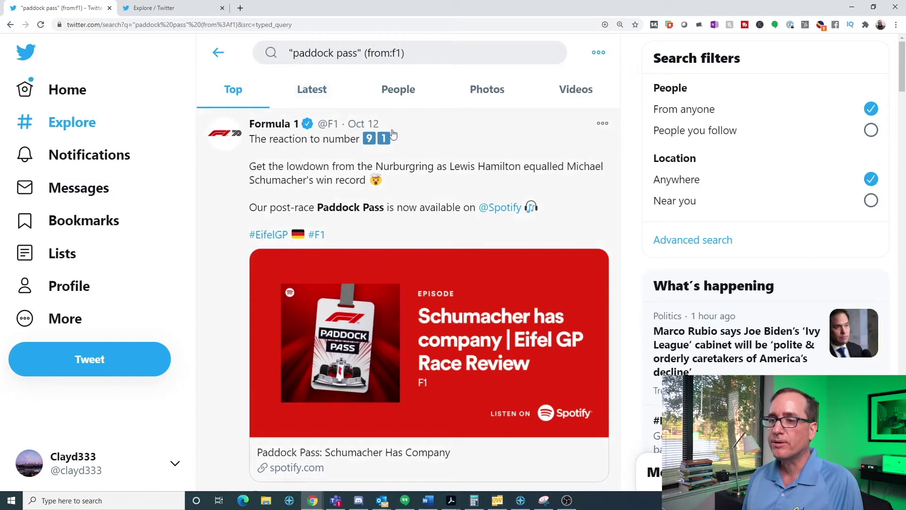
left_click(321, 102)
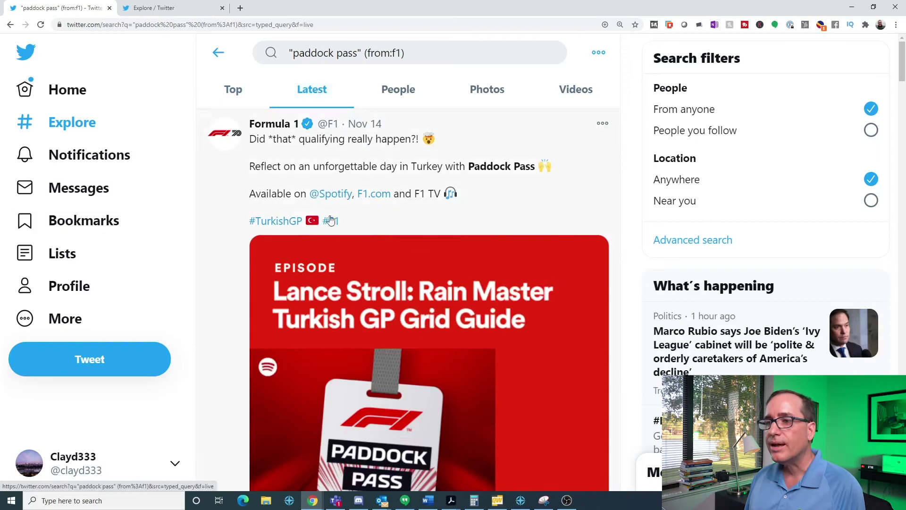
scroll(377, 298, "down", 8)
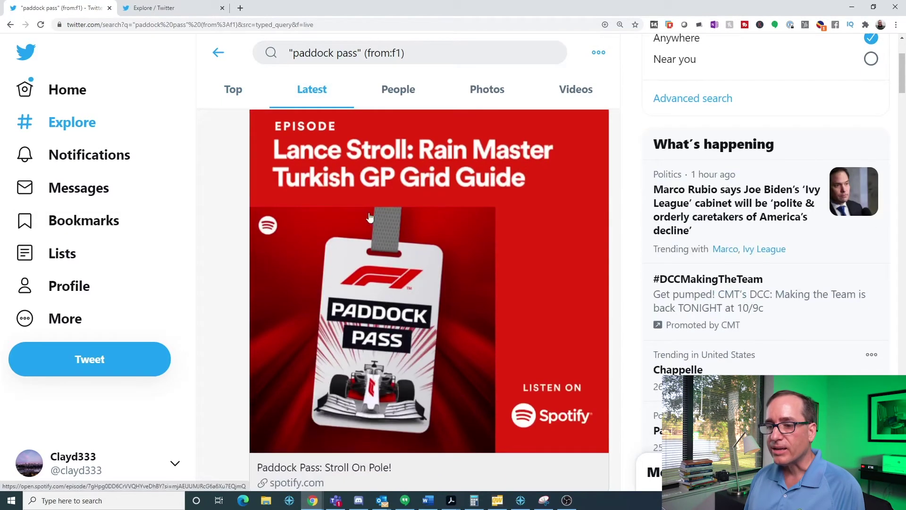
scroll(363, 316, "down", 8)
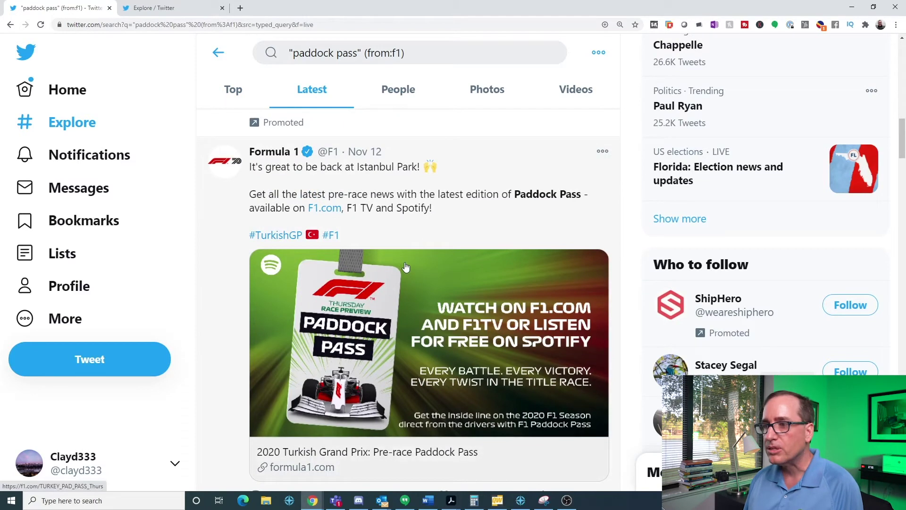
scroll(406, 268, "down", 4)
scroll(431, 204, "down", 2)
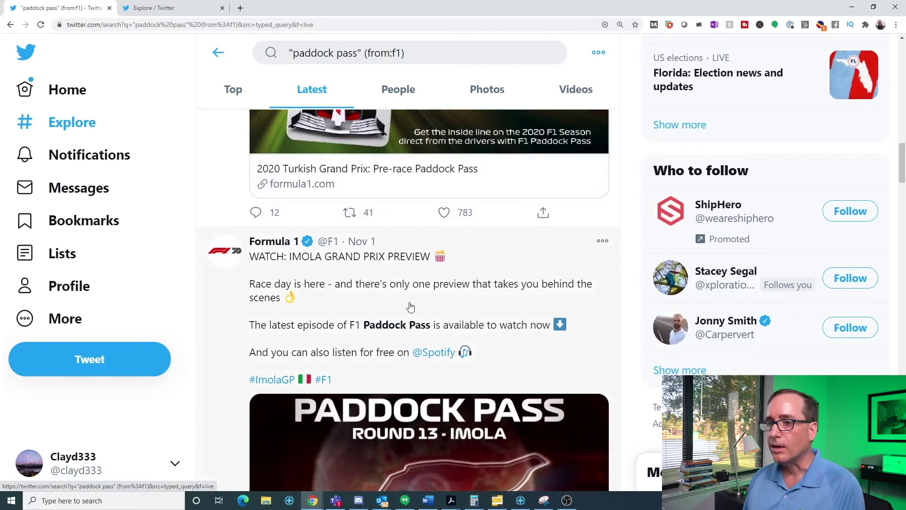
scroll(412, 306, "down", 20)
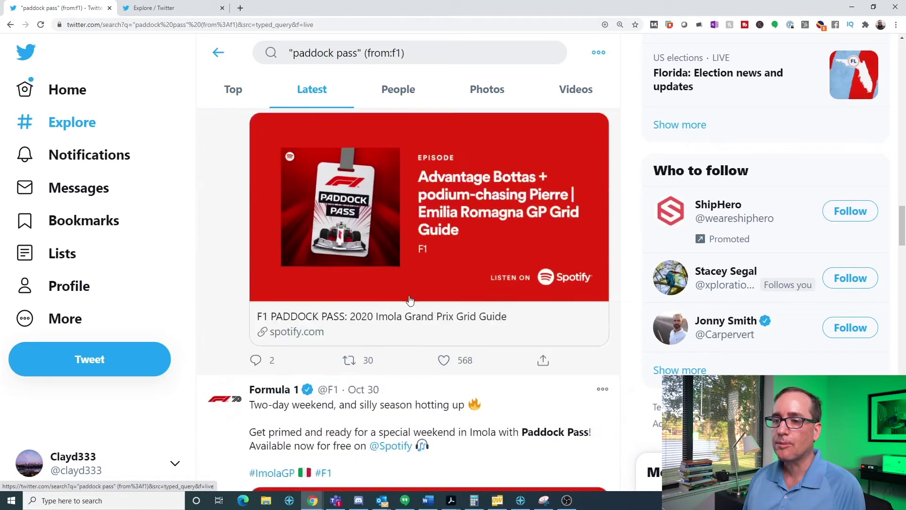
scroll(409, 301, "down", 5)
scroll(401, 300, "up", 12)
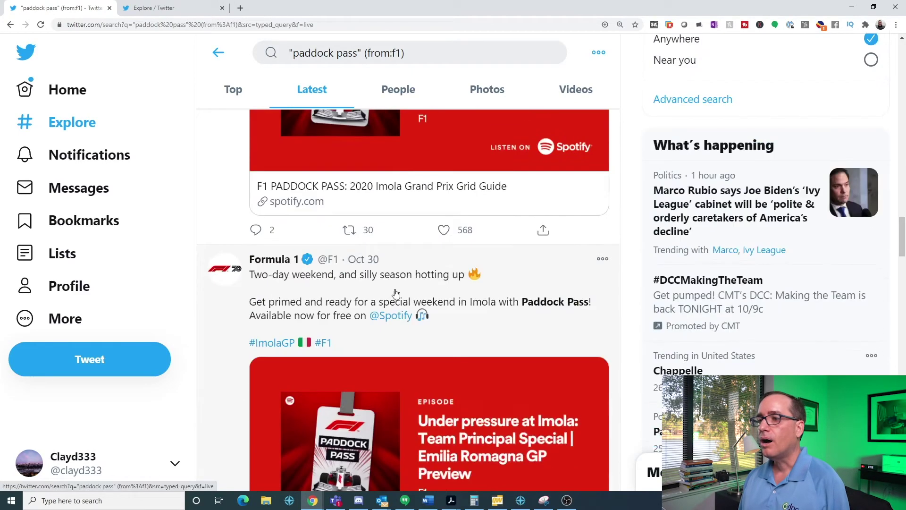
scroll(397, 300, "up", 15)
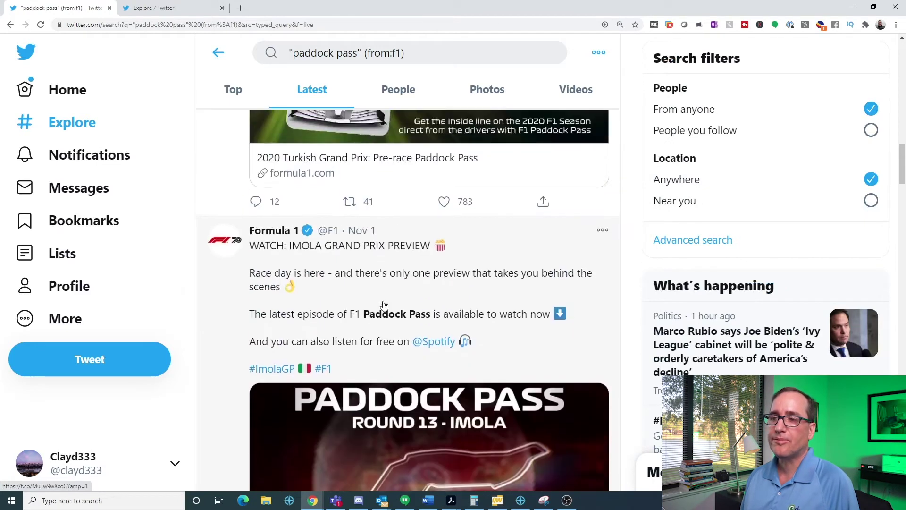
scroll(385, 306, "up", 9)
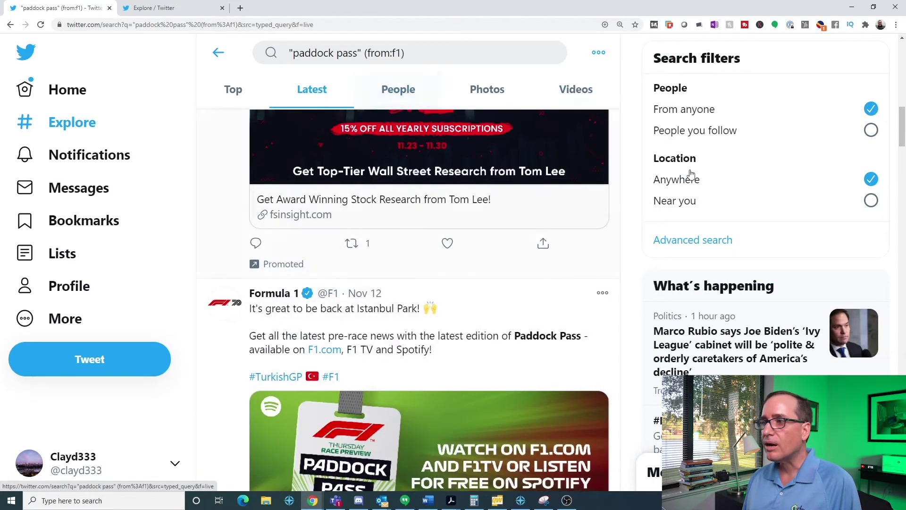
left_click(218, 52)
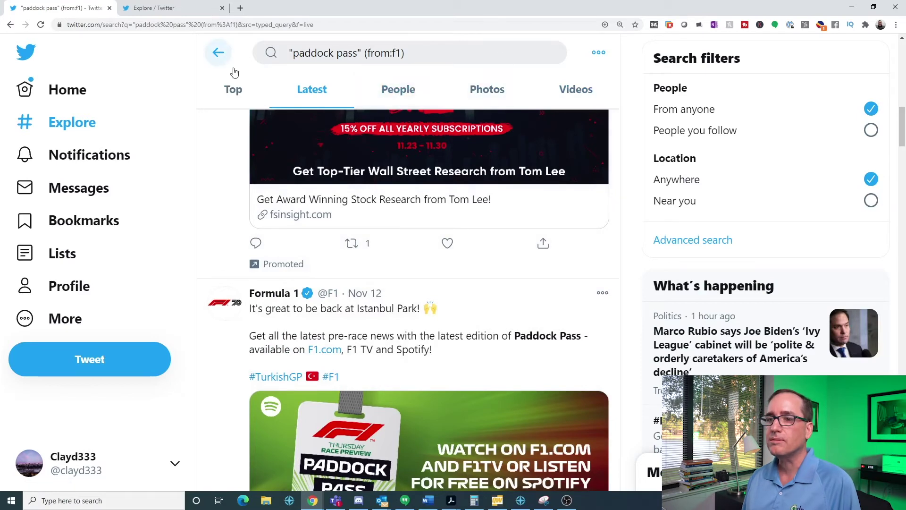
scroll(344, 375, "down", 20)
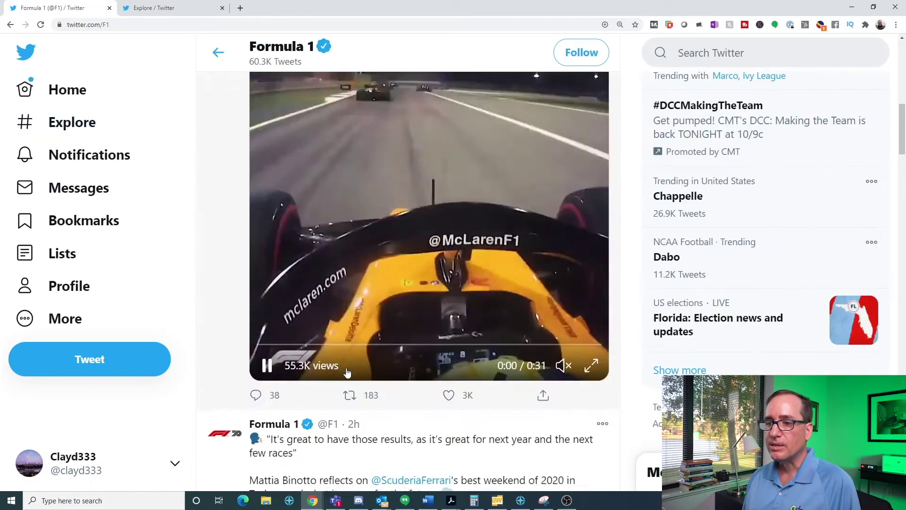
scroll(346, 373, "down", 15)
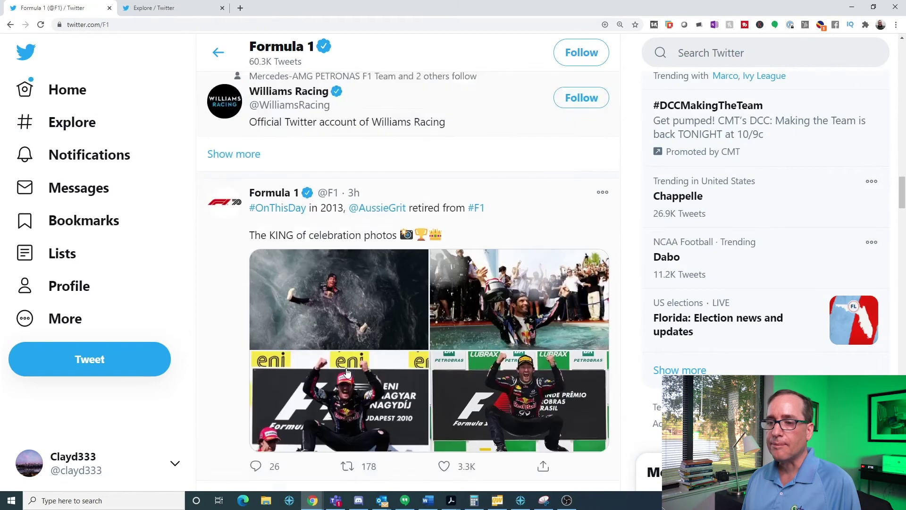
scroll(347, 373, "down", 5)
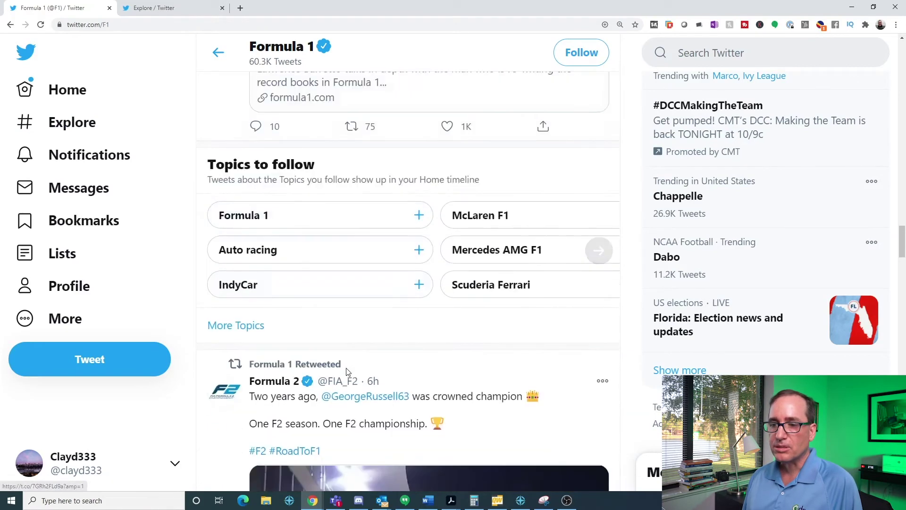
scroll(347, 373, "down", 3)
scroll(347, 373, "down", 12)
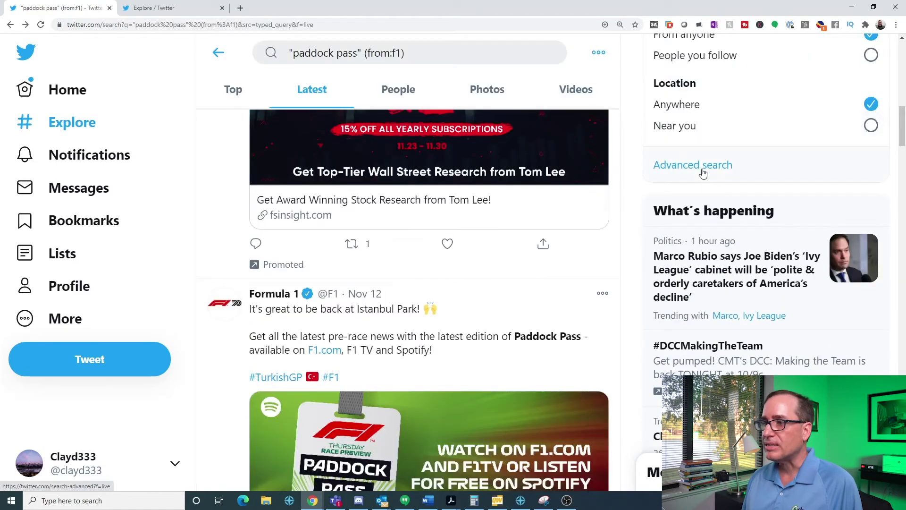
Run an advanced search for 'a7c' in All of these words, limited to the chosen account
left_click(703, 168)
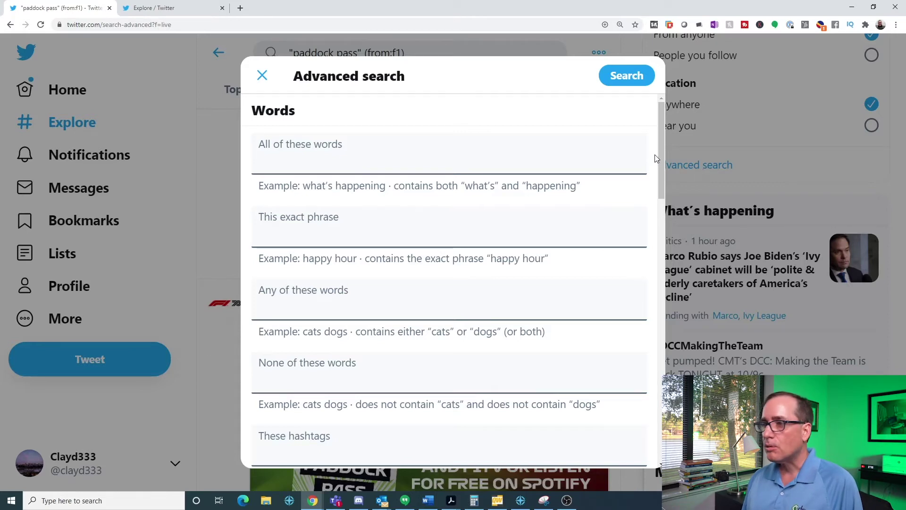
left_click(460, 173)
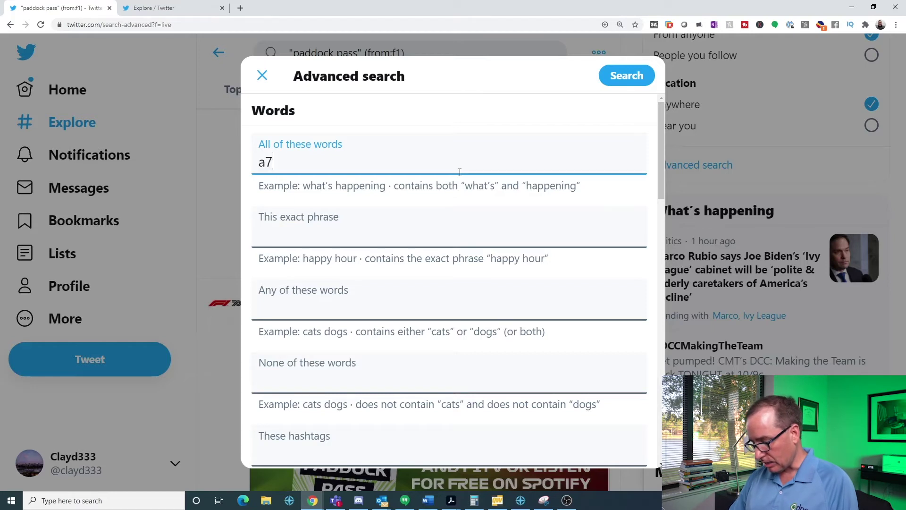
type("a7c")
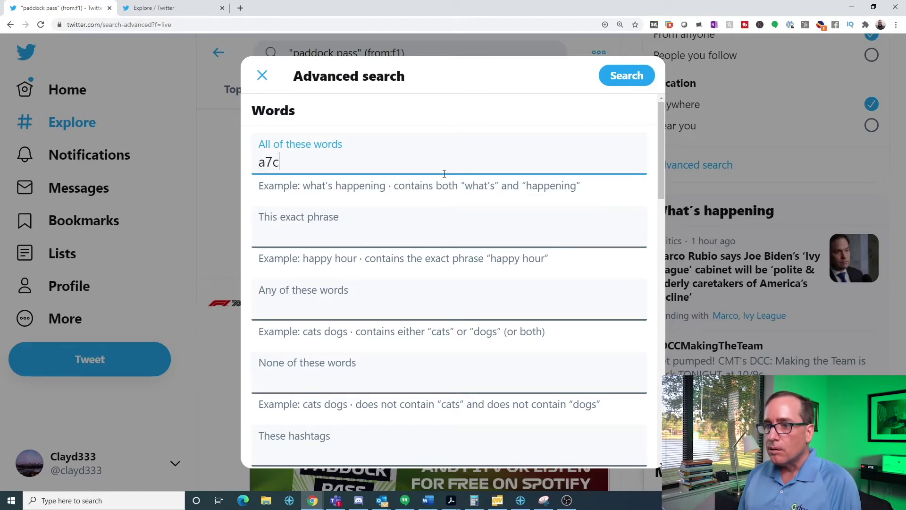
scroll(439, 203, "down", 8)
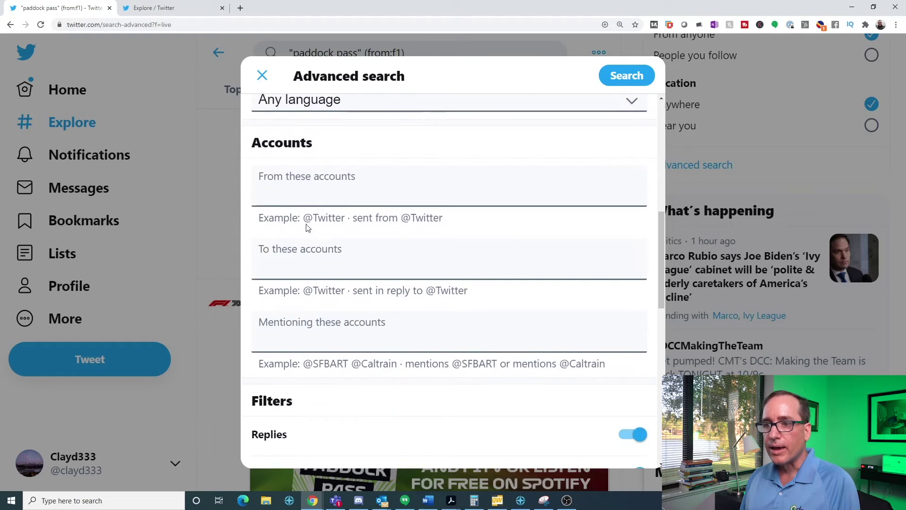
left_click(298, 203)
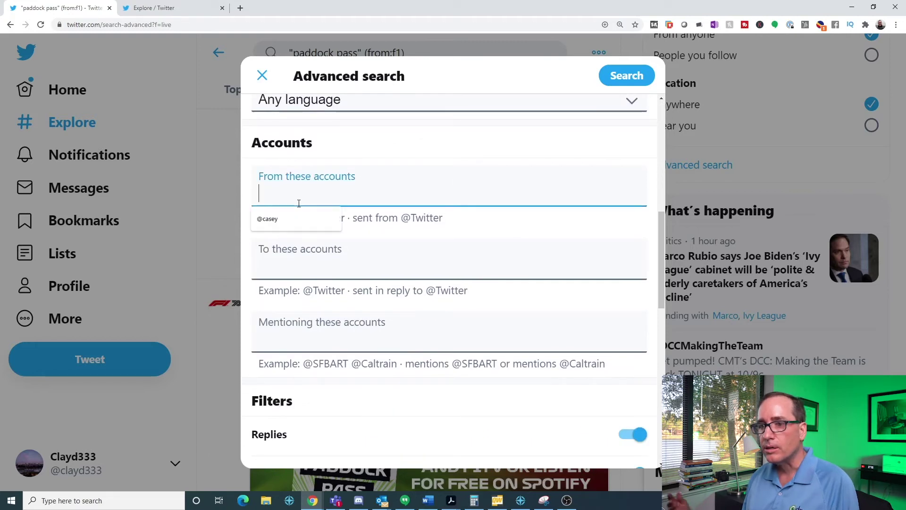
type("@")
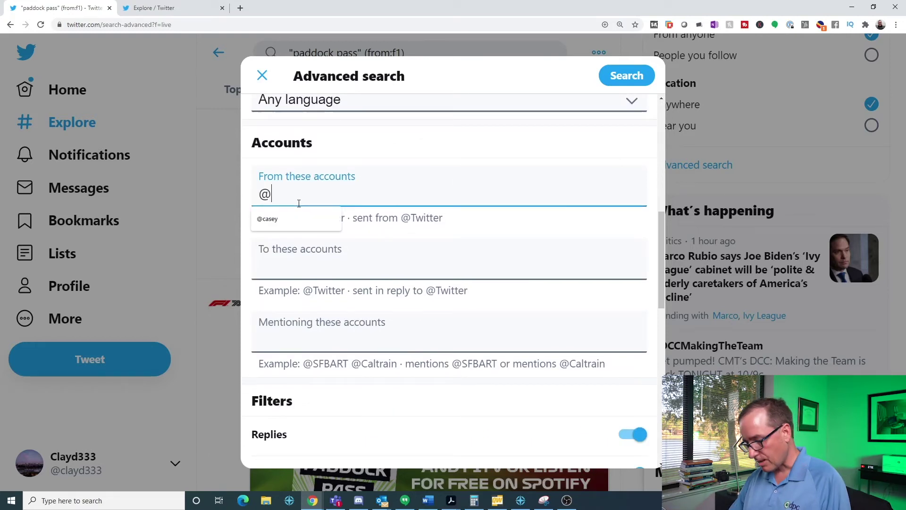
type("geraldundone")
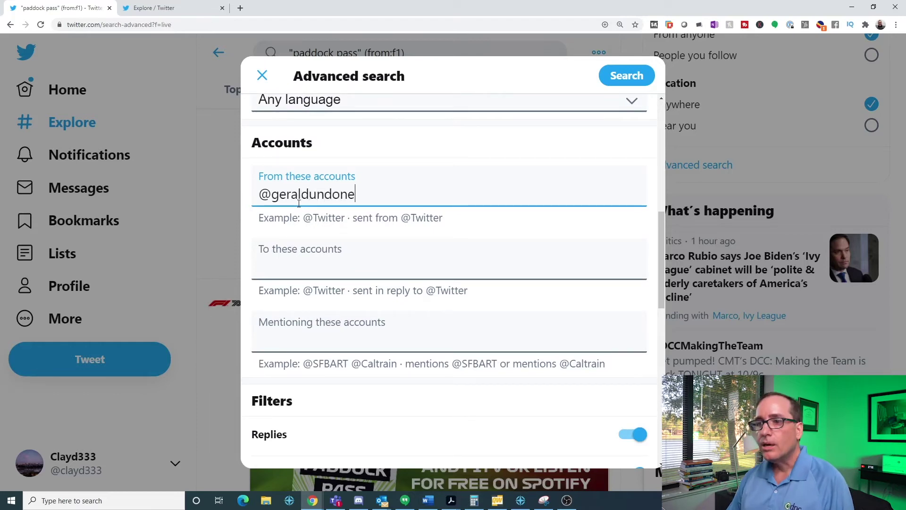
left_click(627, 76)
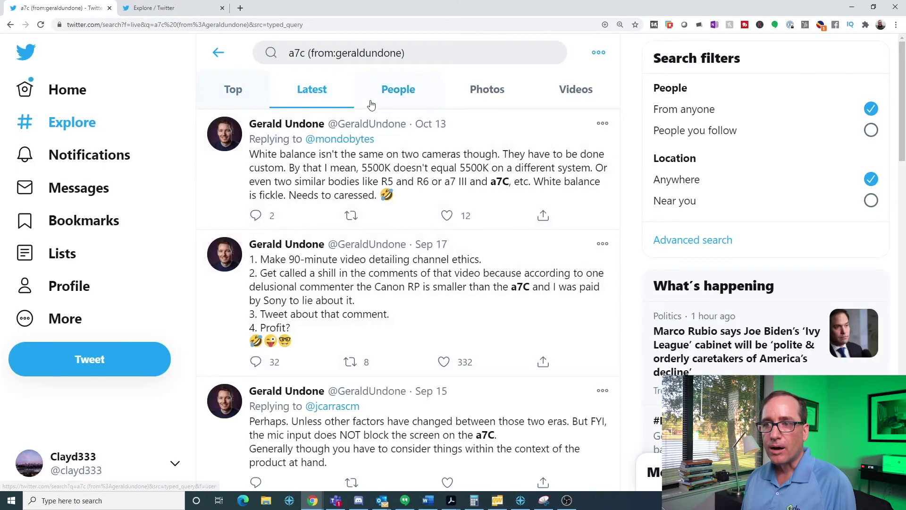
Switch the a7c results to the Top tab, browse them, and select the search term's end
left_click(267, 105)
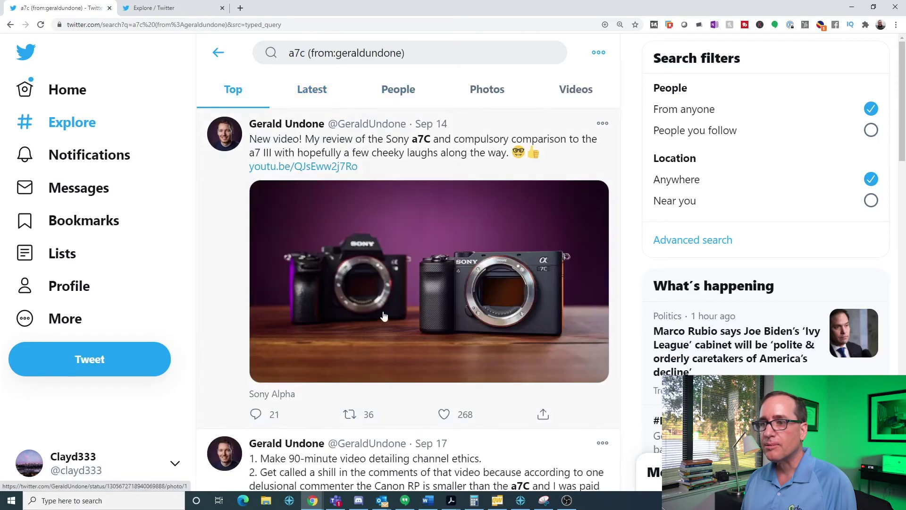
scroll(408, 269, "down", 9)
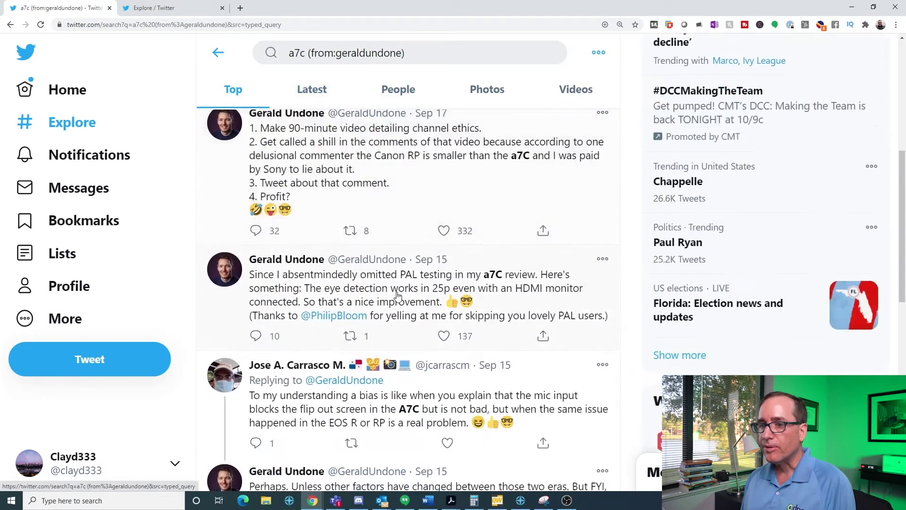
scroll(391, 305, "up", 9)
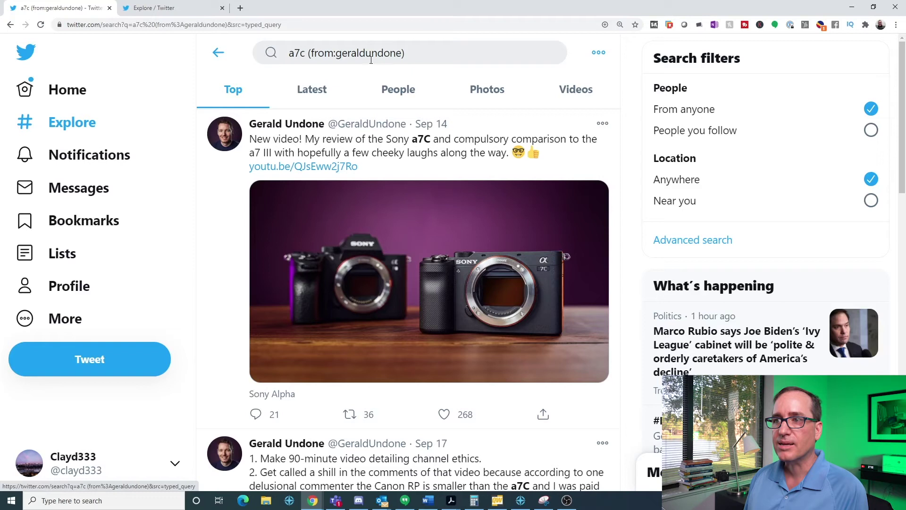
left_click_drag(305, 56, 296, 53)
Change the search term from a7c to a7riii and rerun the search
left_click(300, 53)
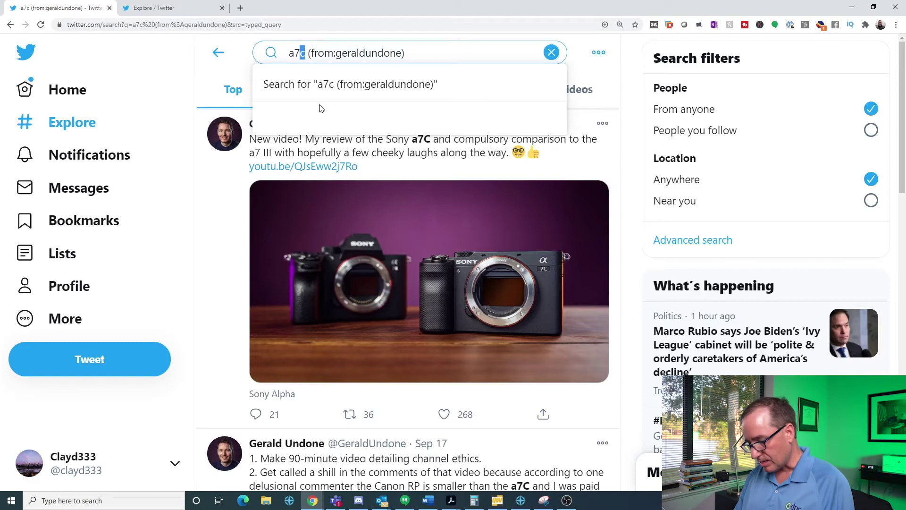
type("riii")
key("Return")
Replace the term with c70, search again, and reopen the Advanced search form
key("shift+Home")
type("c")
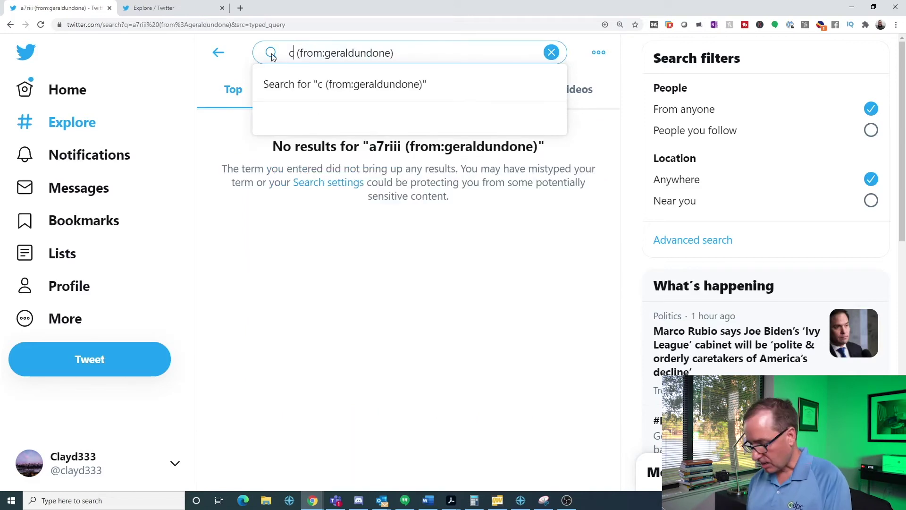
type("70")
key("Return")
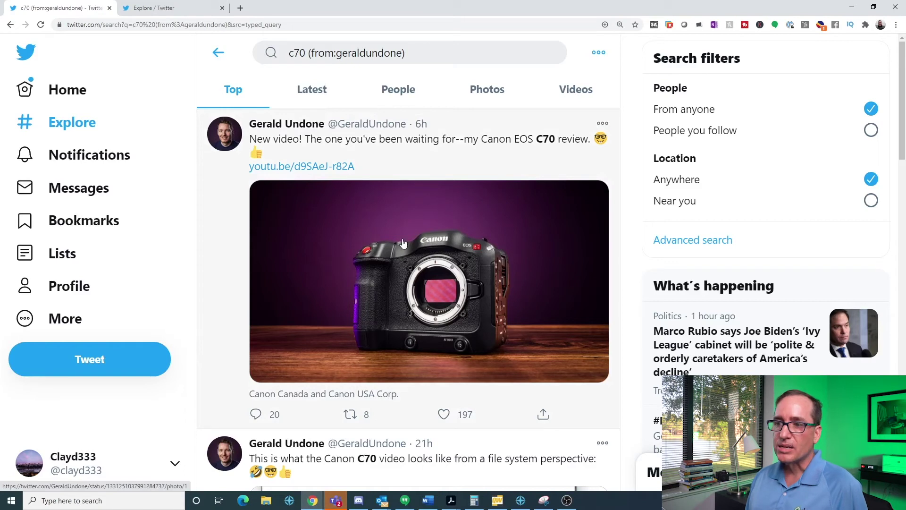
left_click(698, 245)
Search for tweets mentioning the chosen account by entering its handle under Mentioning these accounts
scroll(421, 275, "down", 4)
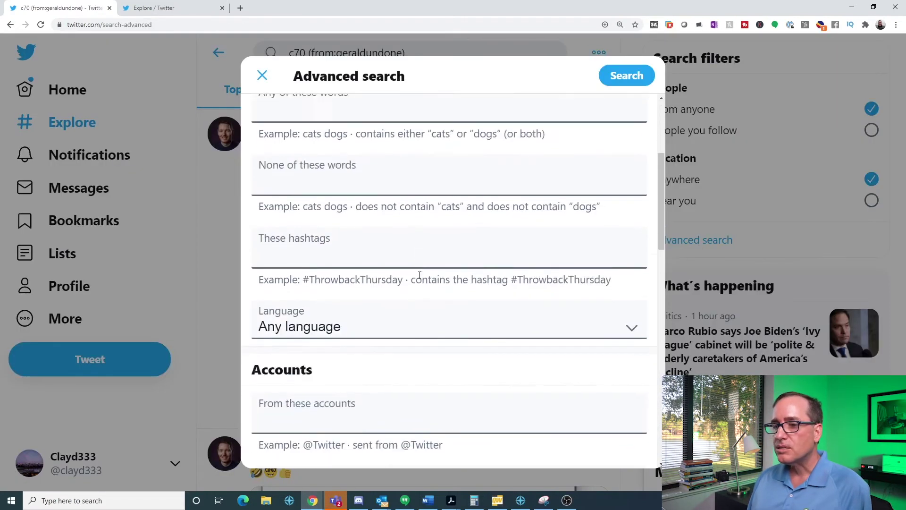
scroll(420, 275, "down", 5)
left_click(360, 346)
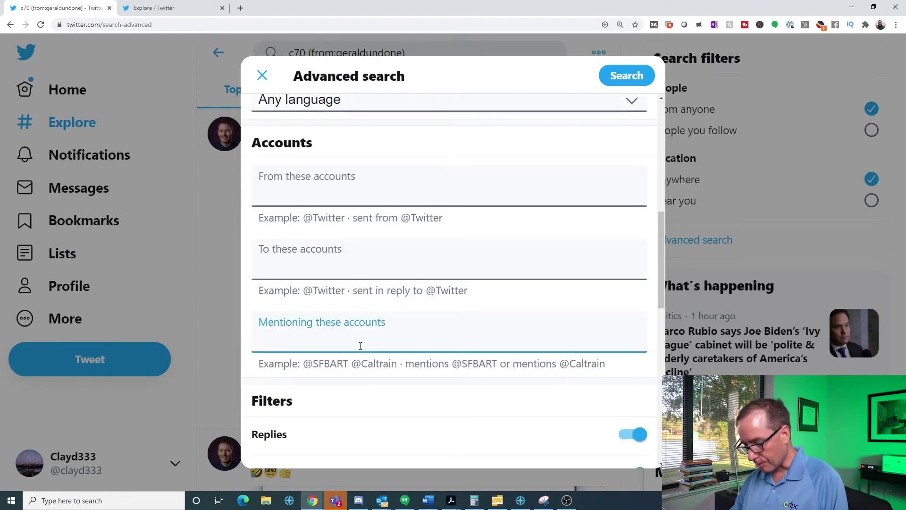
type("@geral")
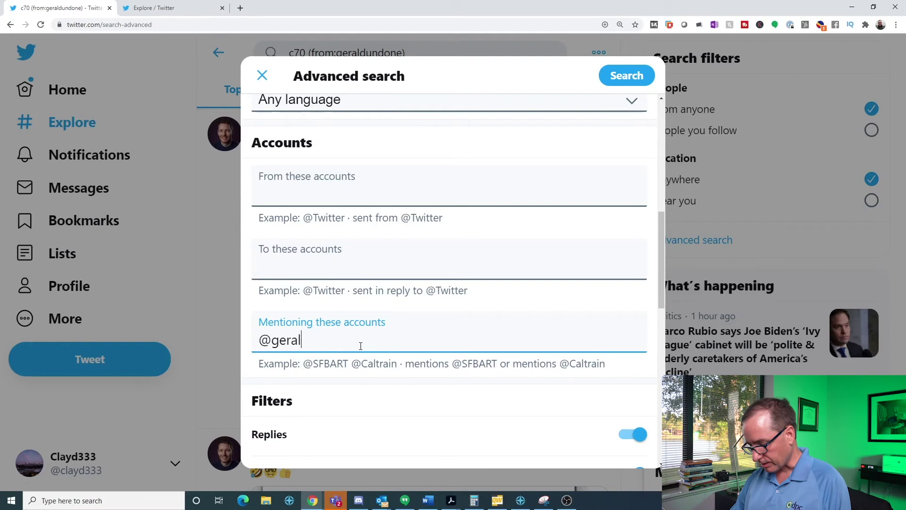
type("dundone")
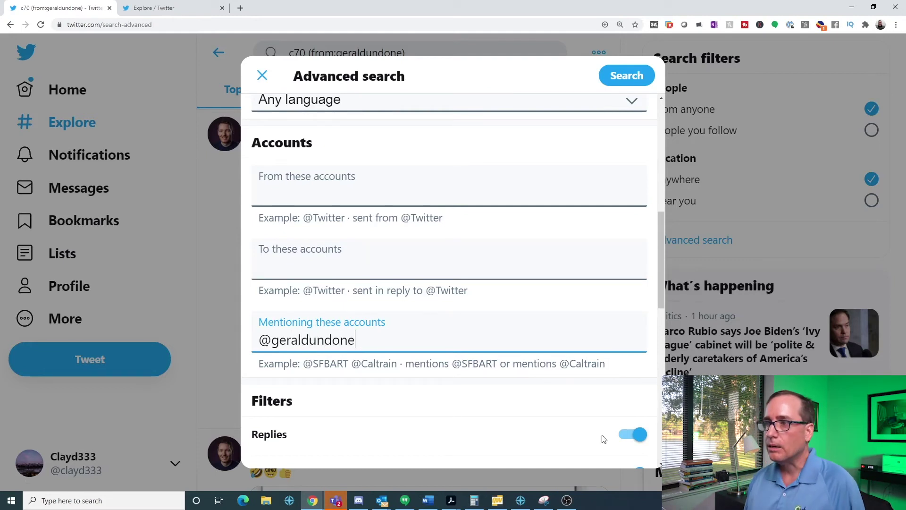
left_click(637, 75)
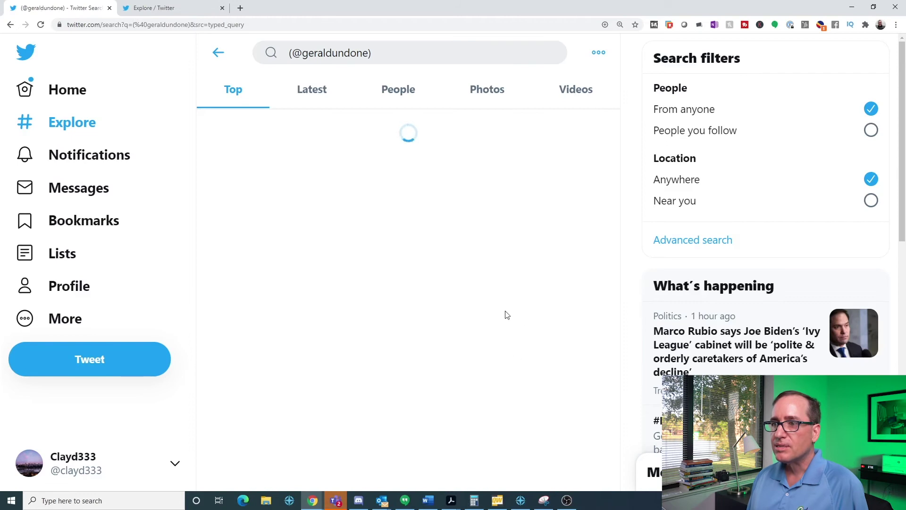
scroll(346, 353, "down", 2)
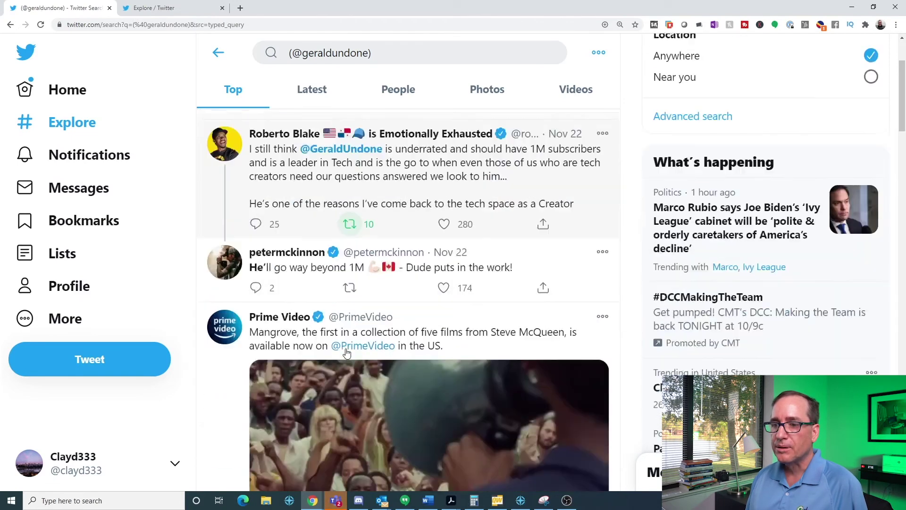
scroll(347, 353, "down", 6)
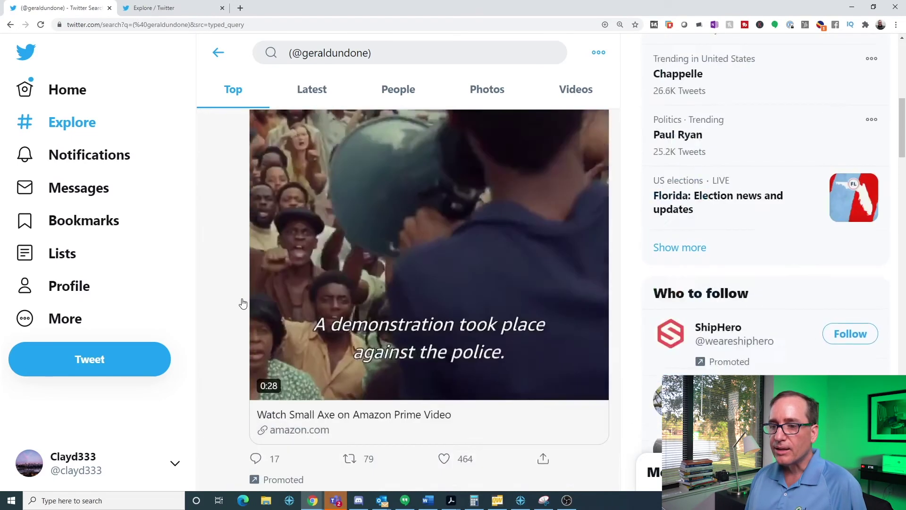
scroll(330, 307, "down", 5)
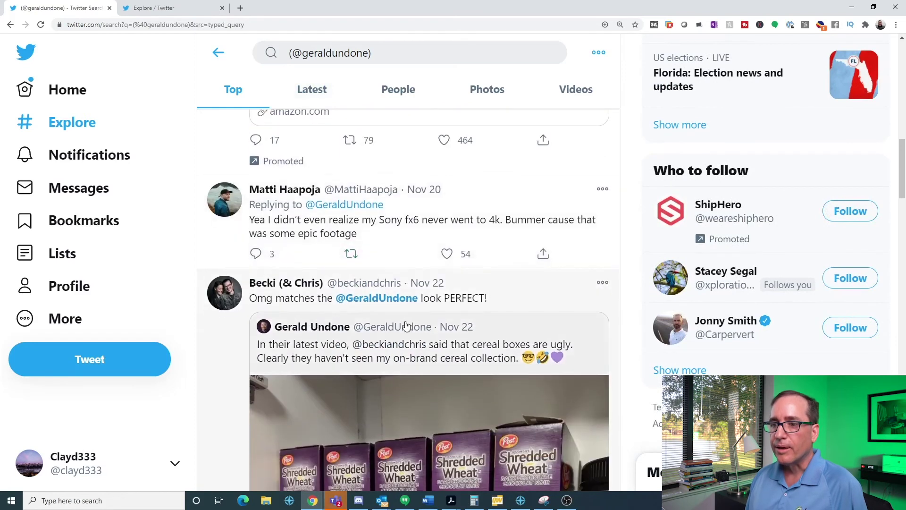
scroll(406, 326, "down", 10)
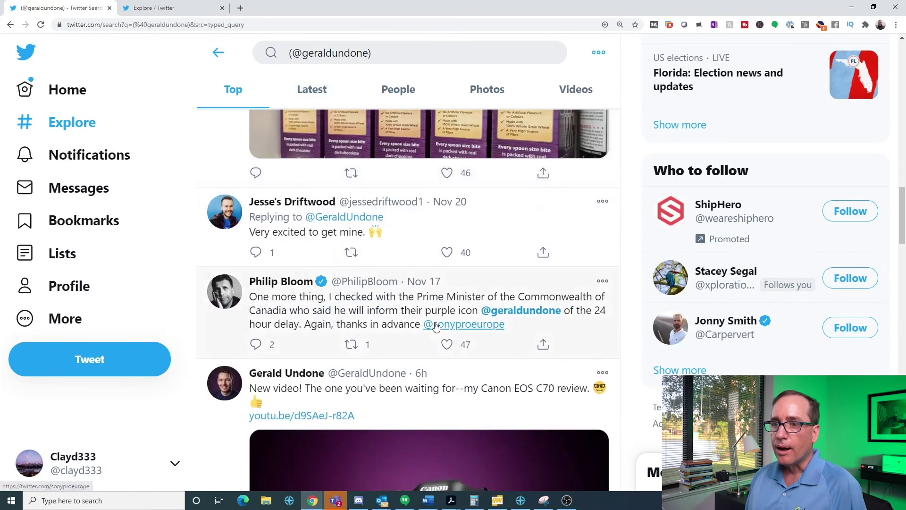
scroll(368, 409, "down", 6)
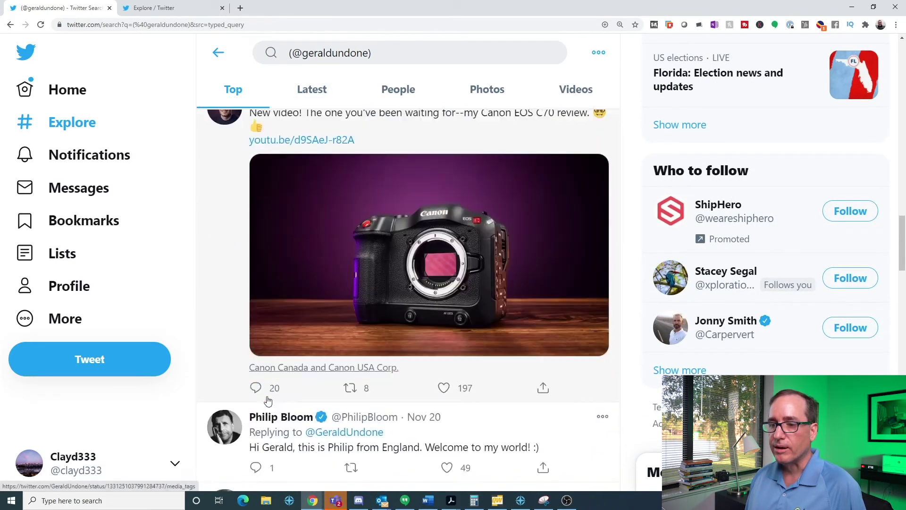
scroll(267, 401, "down", 2)
scroll(425, 382, "up", 1)
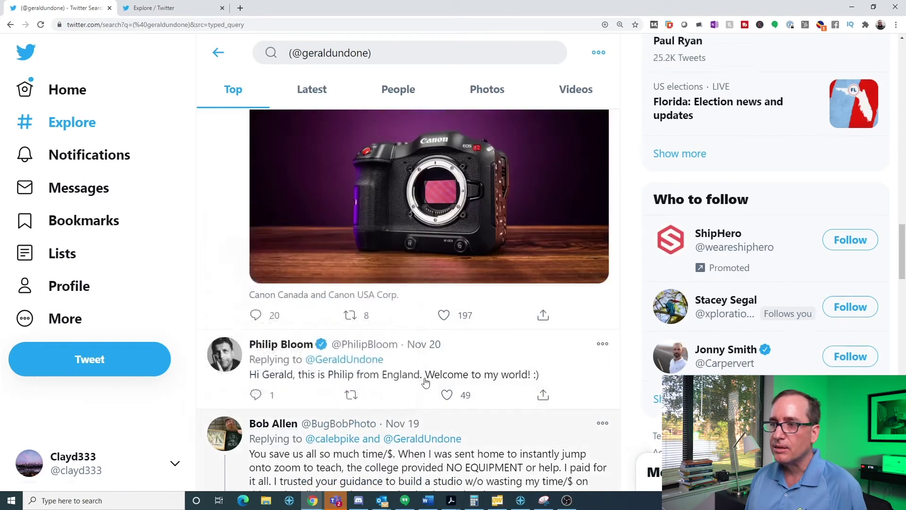
scroll(426, 382, "up", 5)
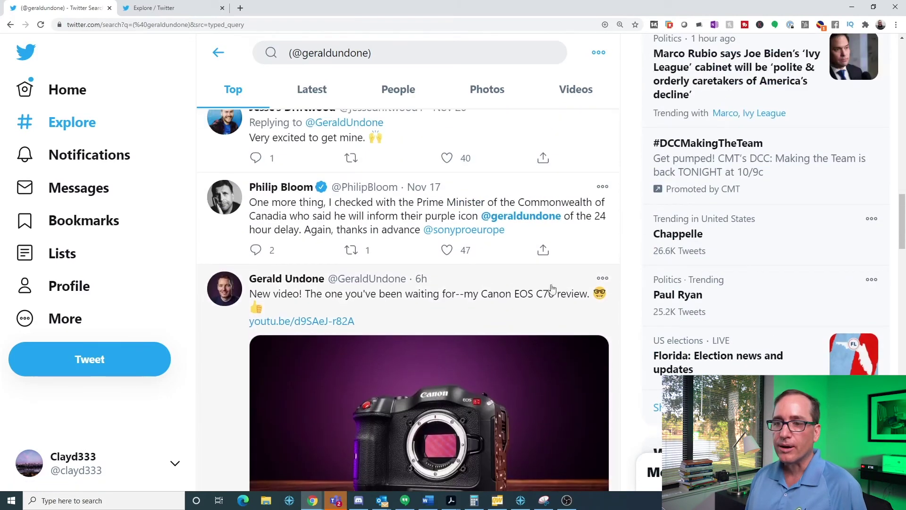
scroll(491, 307, "up", 12)
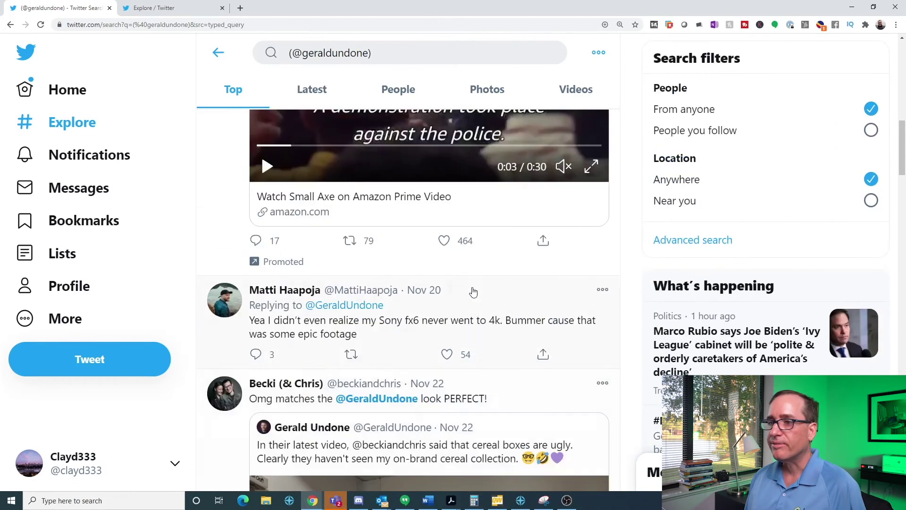
scroll(474, 292, "up", 10)
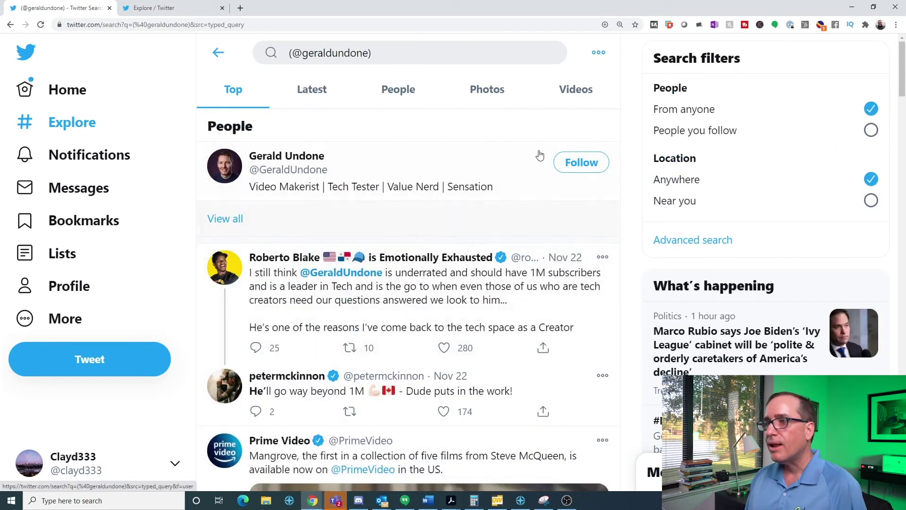
In Advanced search, set From these accounts to the suggested chosen account
left_click(680, 251)
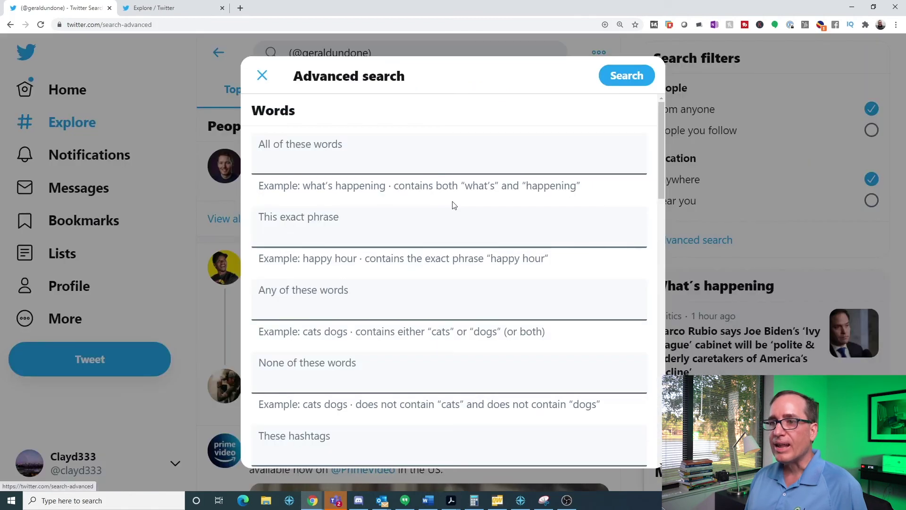
scroll(372, 245, "down", 8)
scroll(373, 245, "down", 1)
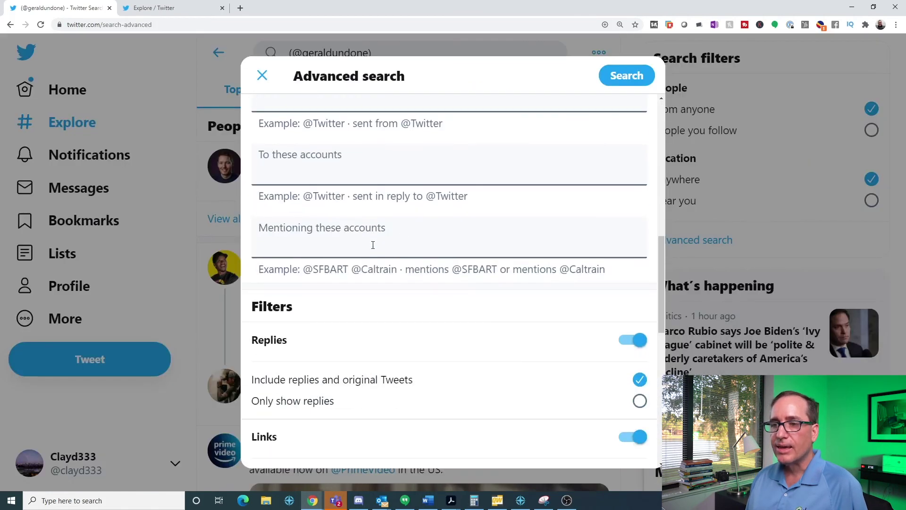
scroll(377, 253, "up", 4)
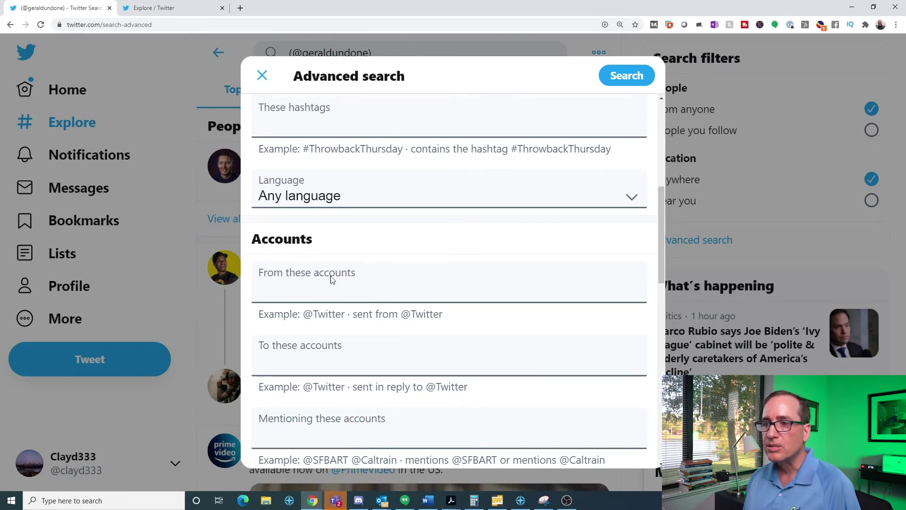
scroll(330, 297, "up", 7)
left_click(277, 161)
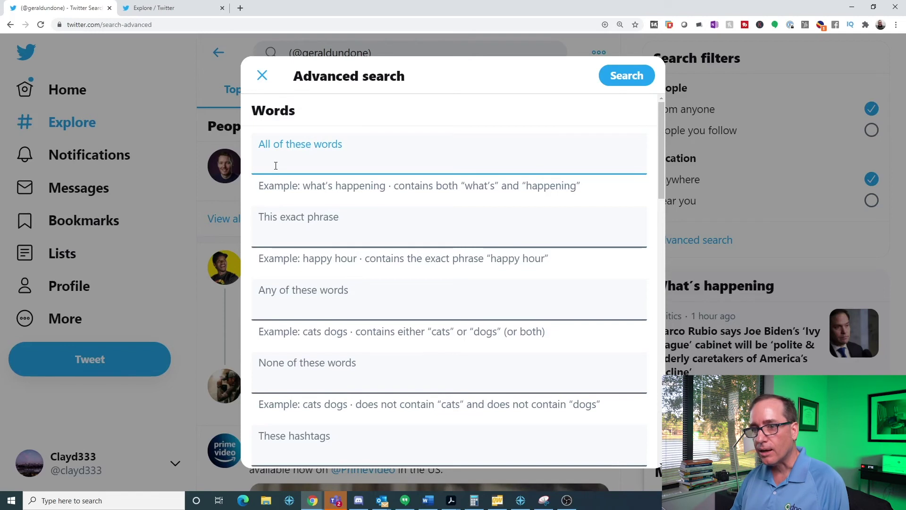
scroll(453, 216, "down", 8)
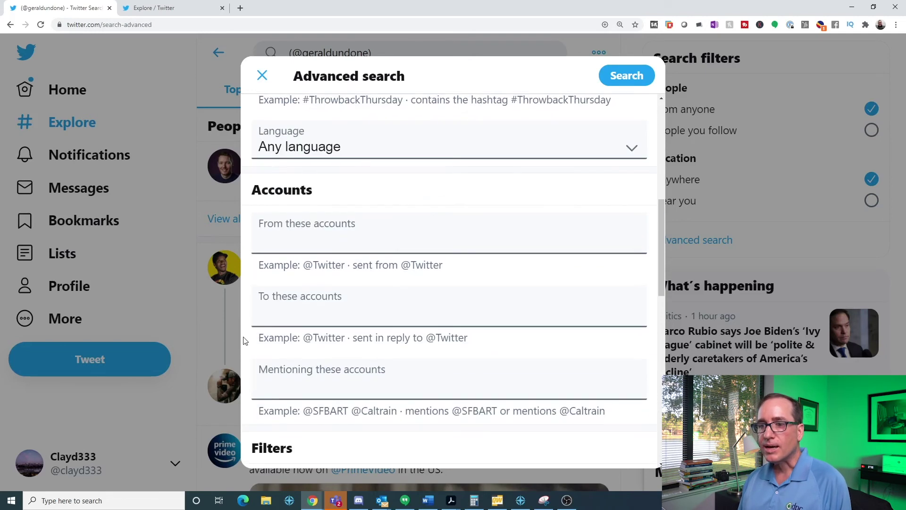
left_click(290, 241)
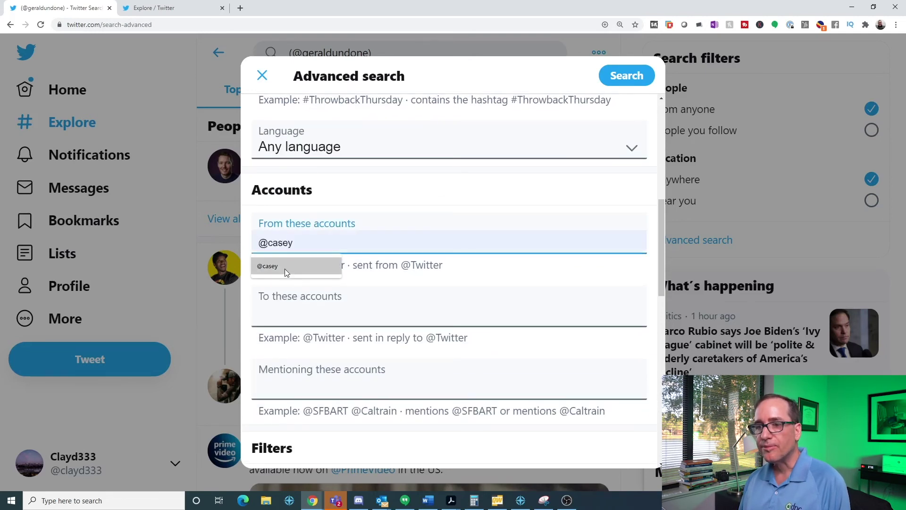
left_click(284, 267)
Set Minimum Likes to 5000 and run the search
scroll(413, 282, "down", 8)
scroll(392, 302, "down", 4)
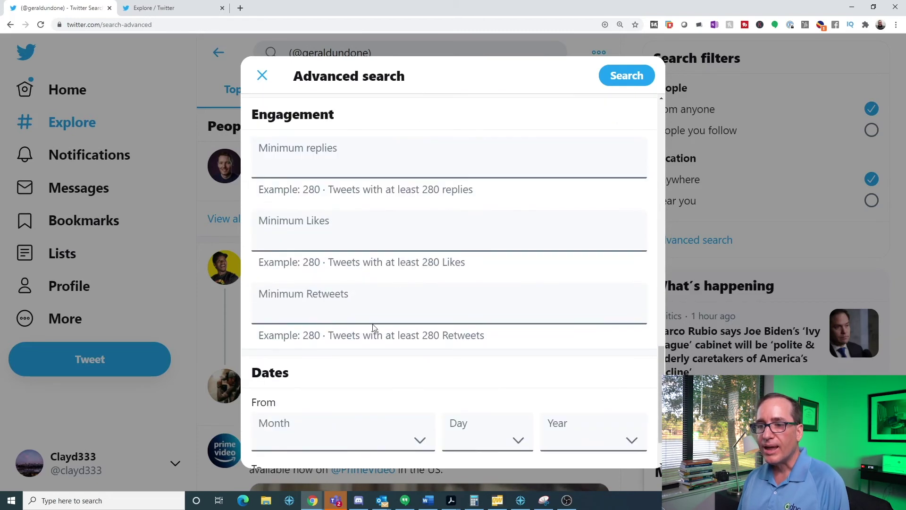
left_click(307, 239)
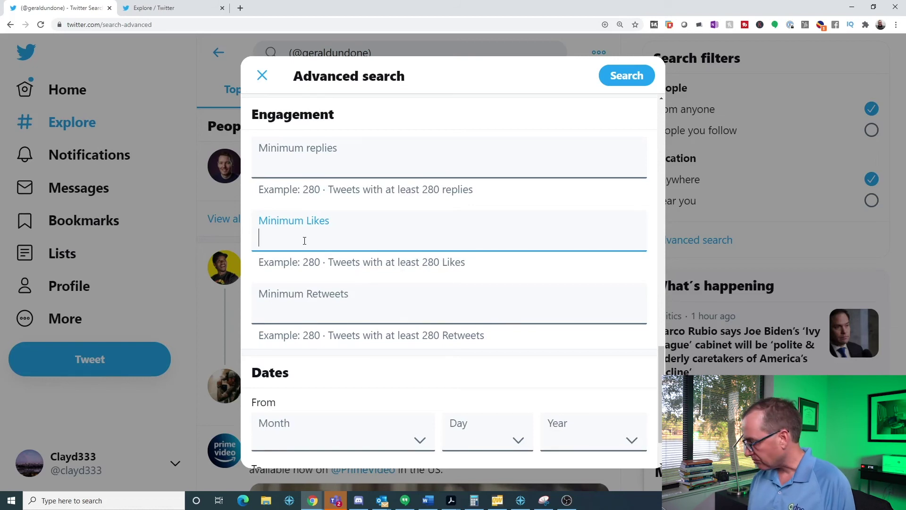
type("5000")
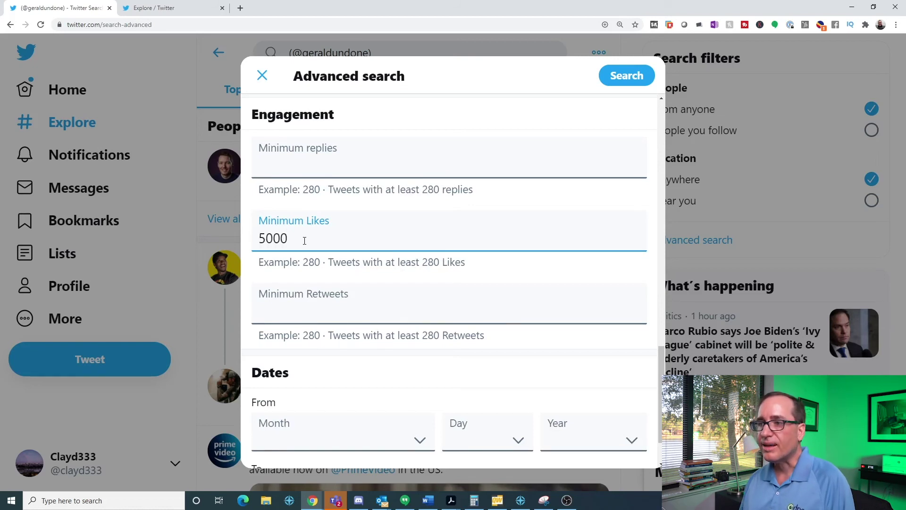
left_click(624, 75)
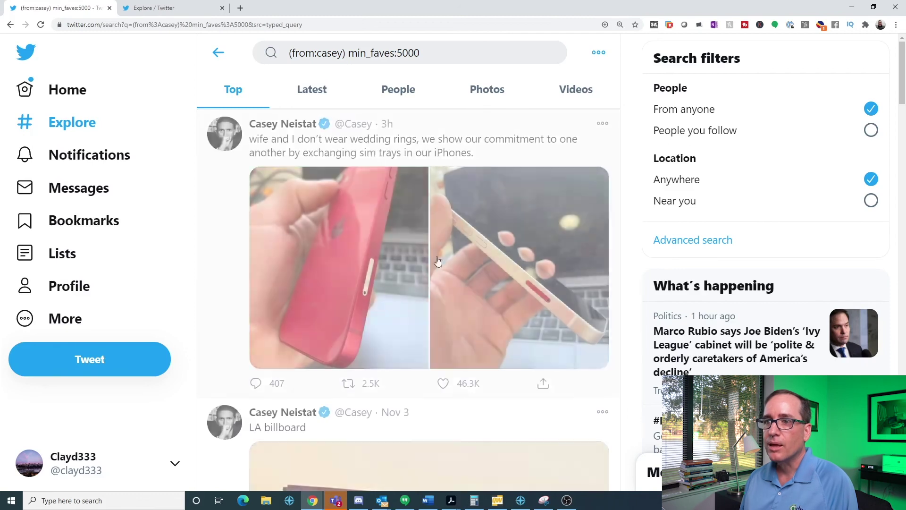
scroll(354, 239, "down", 3)
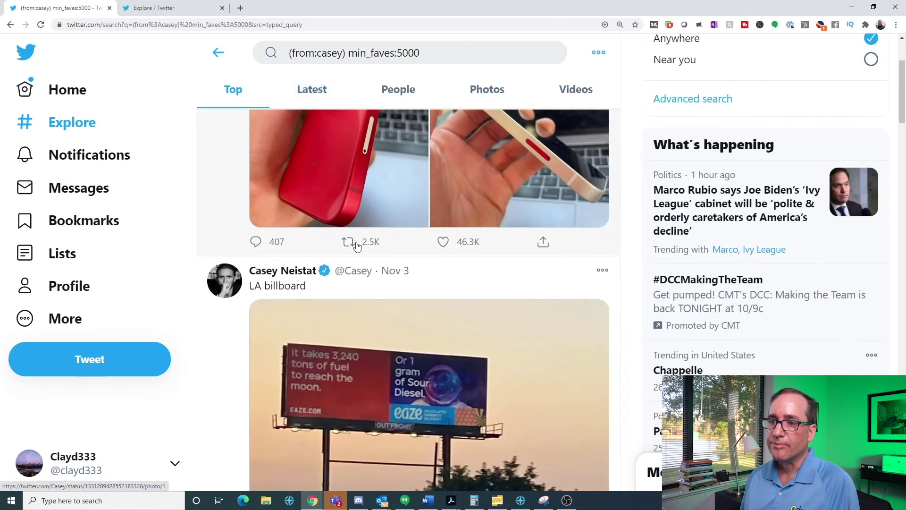
scroll(378, 290, "up", 2)
scroll(441, 360, "down", 7)
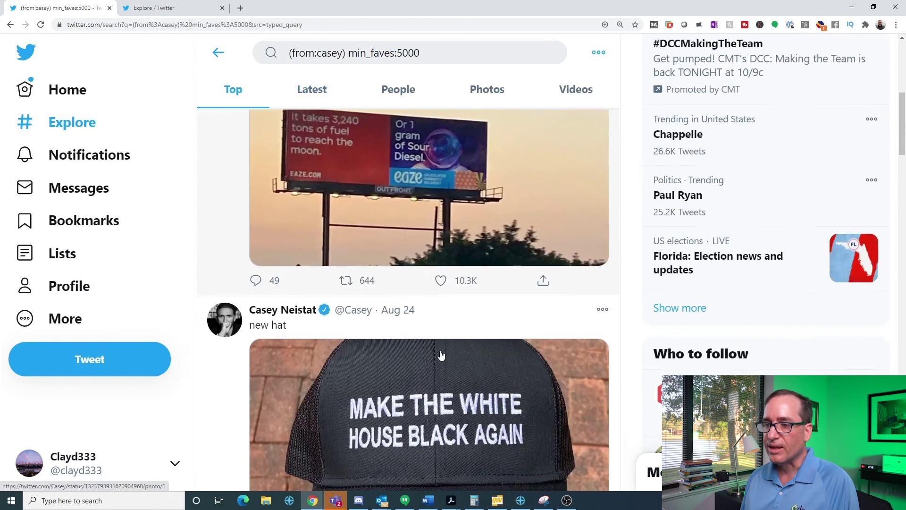
scroll(423, 309, "up", 4)
scroll(424, 310, "up", 4)
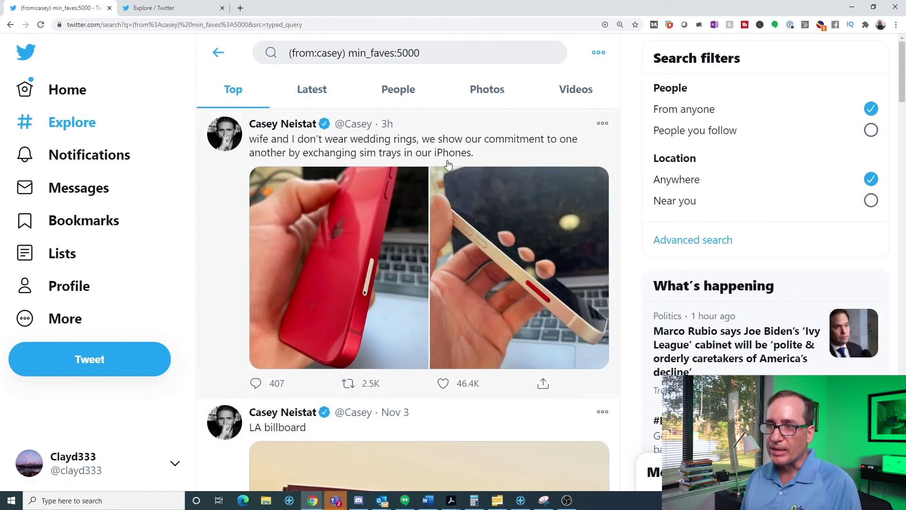
left_click(398, 53)
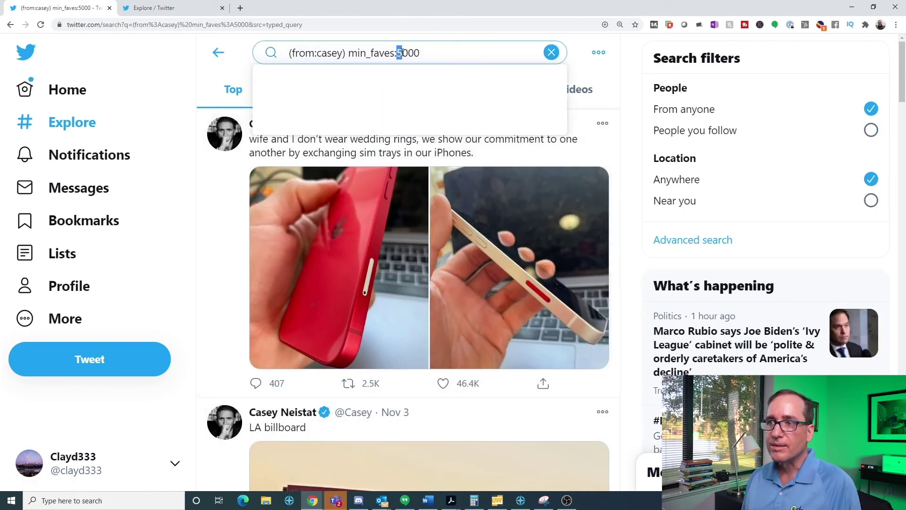
key("Delete")
type("30")
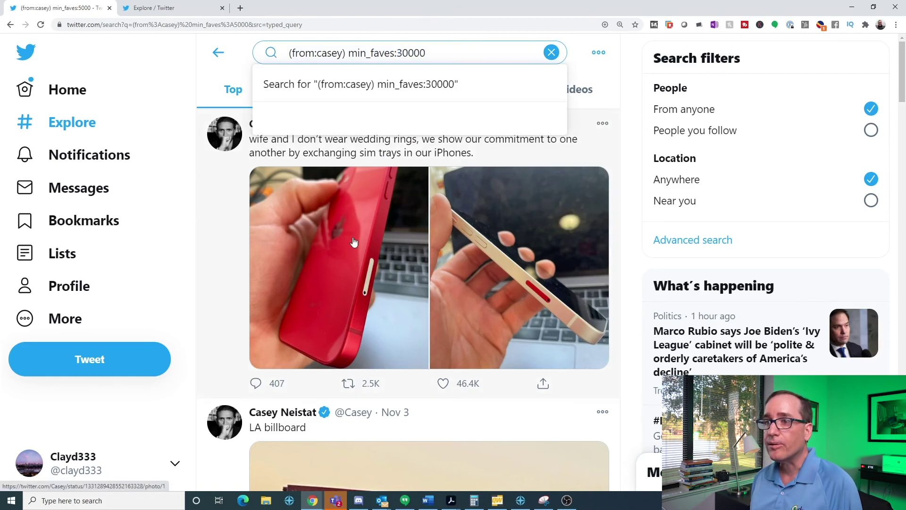
key("Return")
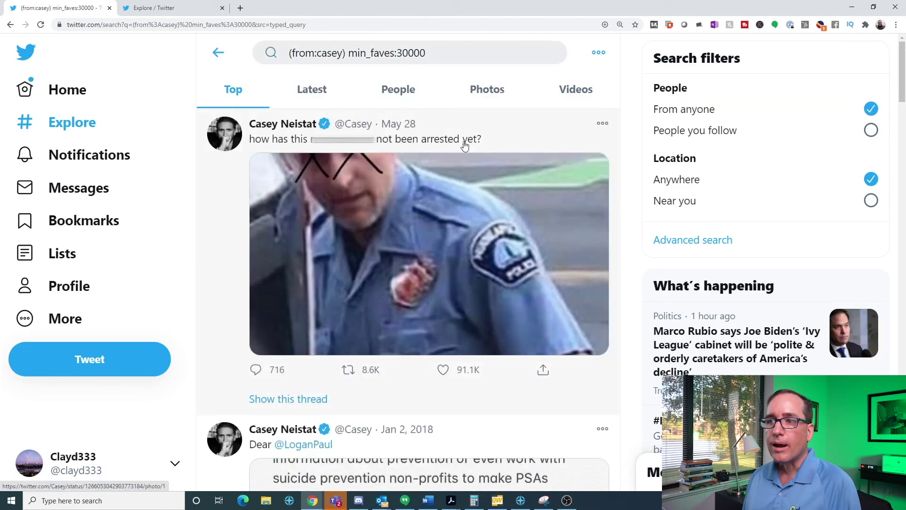
left_click(212, 56)
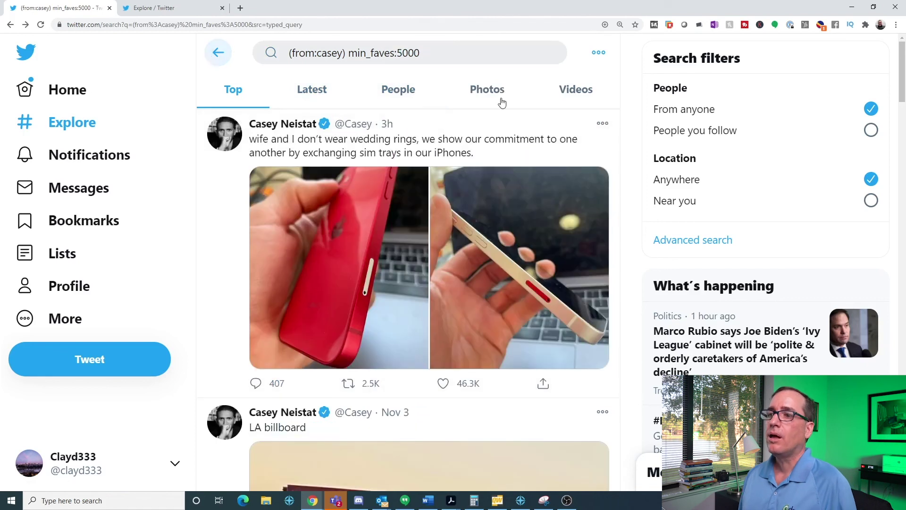
Go back to the earlier Top results for tweets mentioning the chosen account
left_click(215, 65)
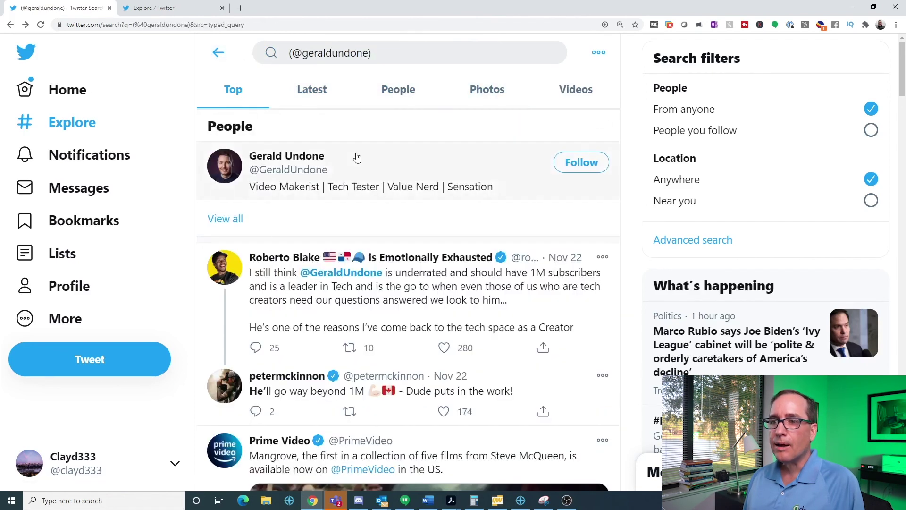